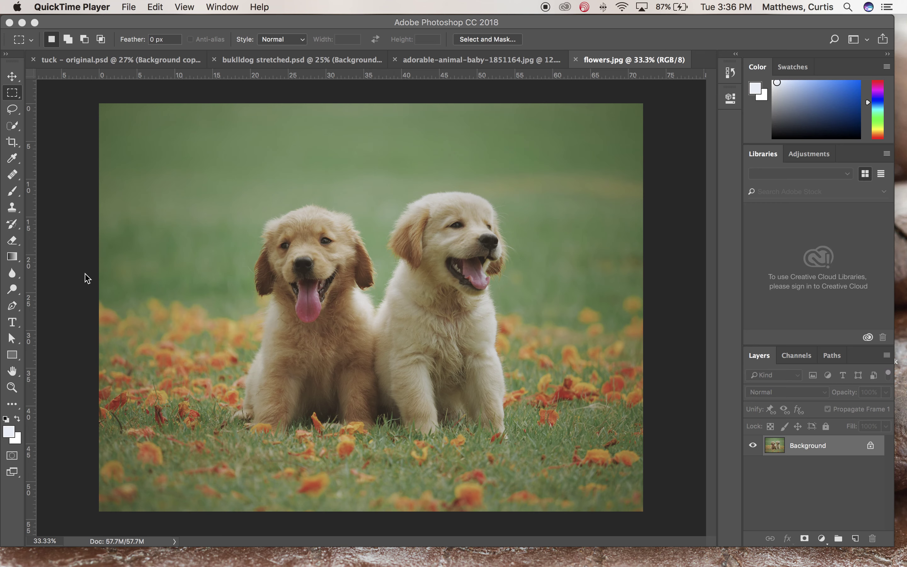
Step: Duplicate the Background layer to create a Background copy layer above it
left_click(829, 446)
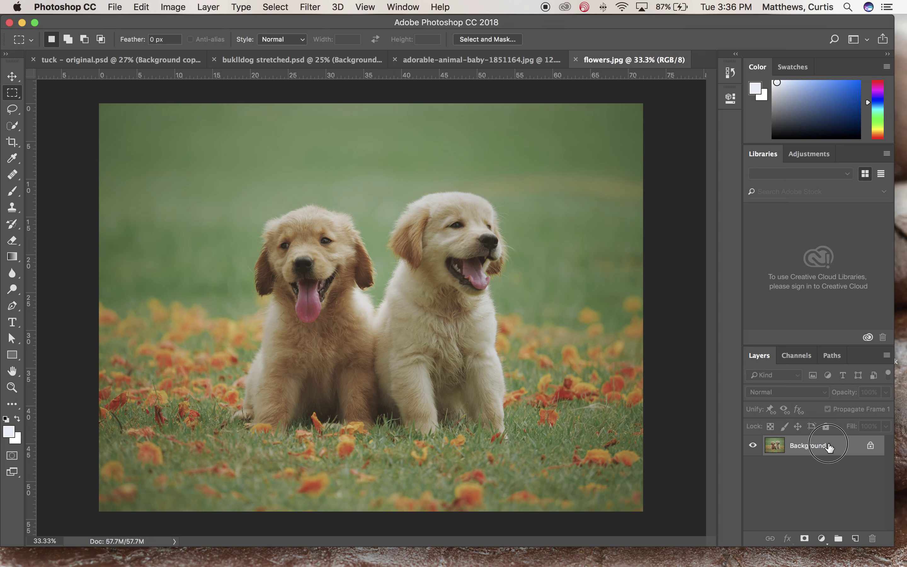
left_click_drag(829, 446, 858, 542)
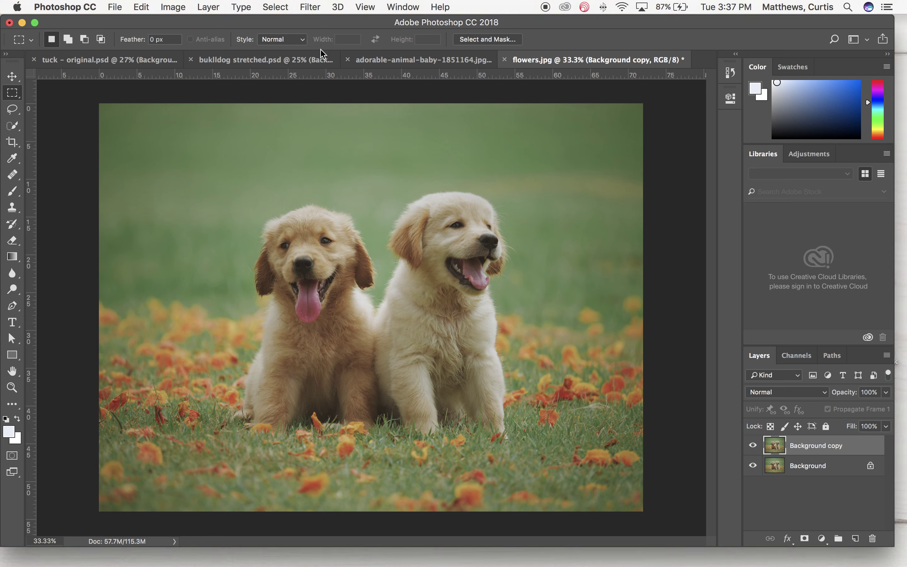
Step: Set the image height to 11 inches with resampling turned off
left_click(166, 12)
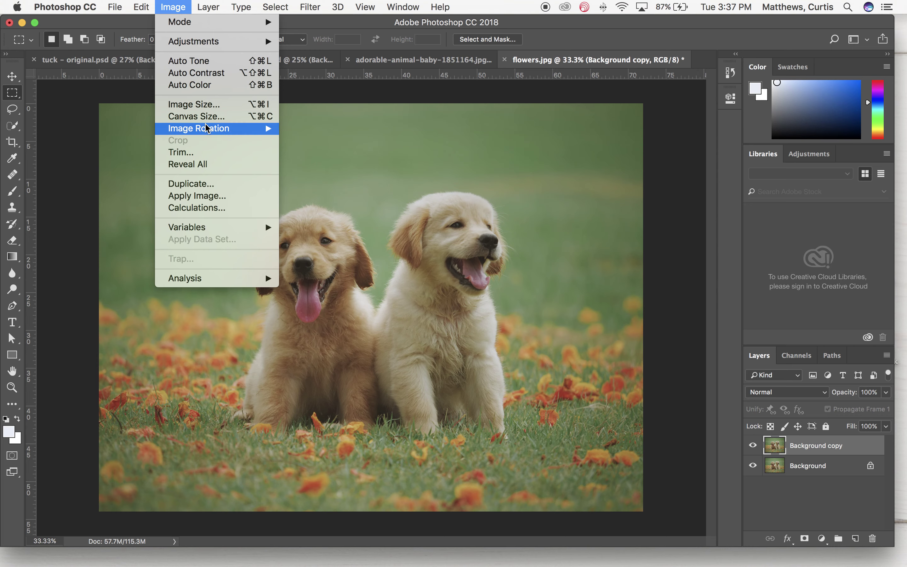
left_click(199, 106)
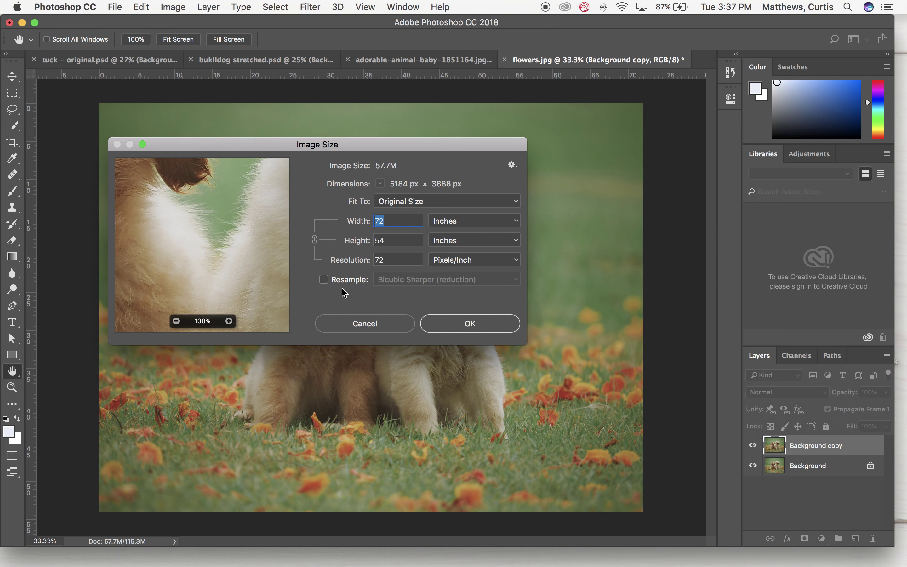
left_click(323, 279)
left_click(323, 279)
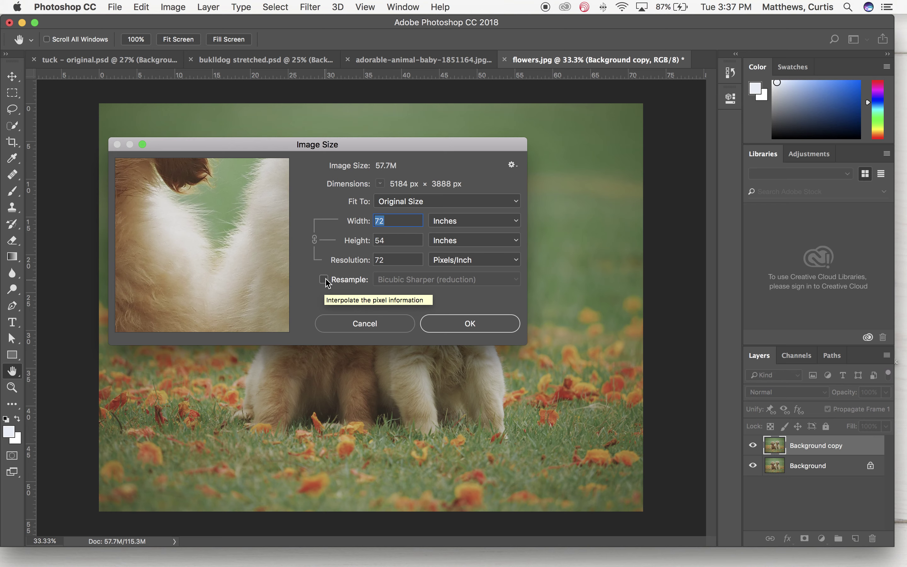
left_click(391, 239)
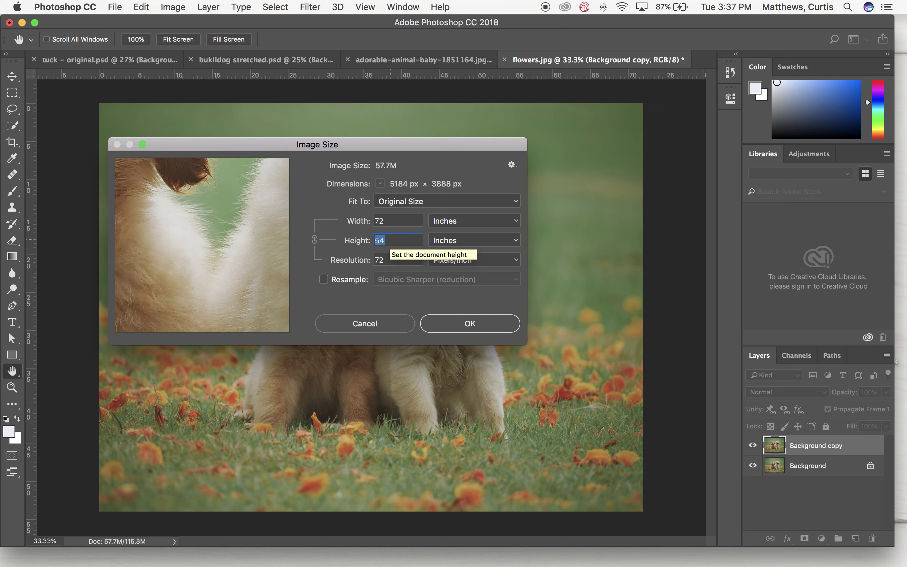
type("11")
left_click(469, 322)
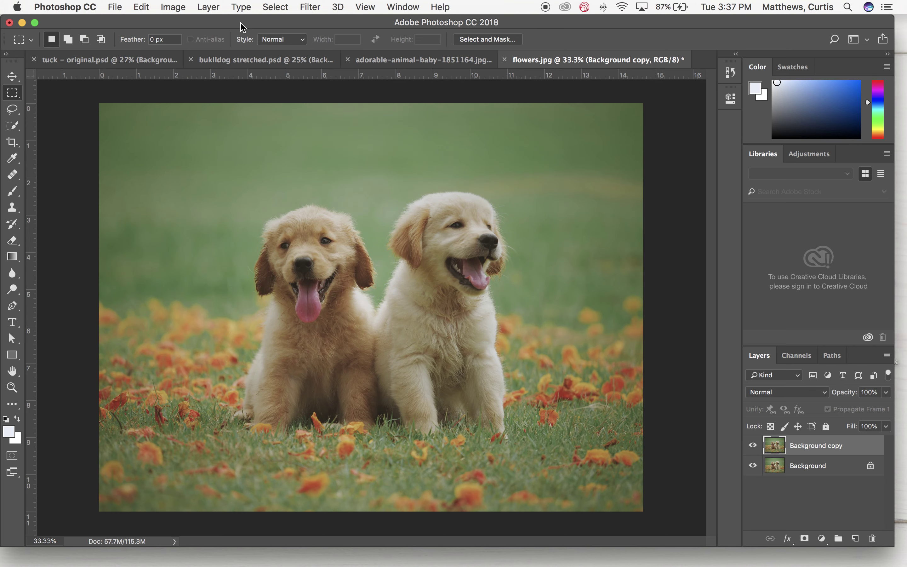
Step: Widen the canvas to 25 inches, anchored right so white space is added on the left
left_click(173, 6)
left_click(202, 117)
type("25")
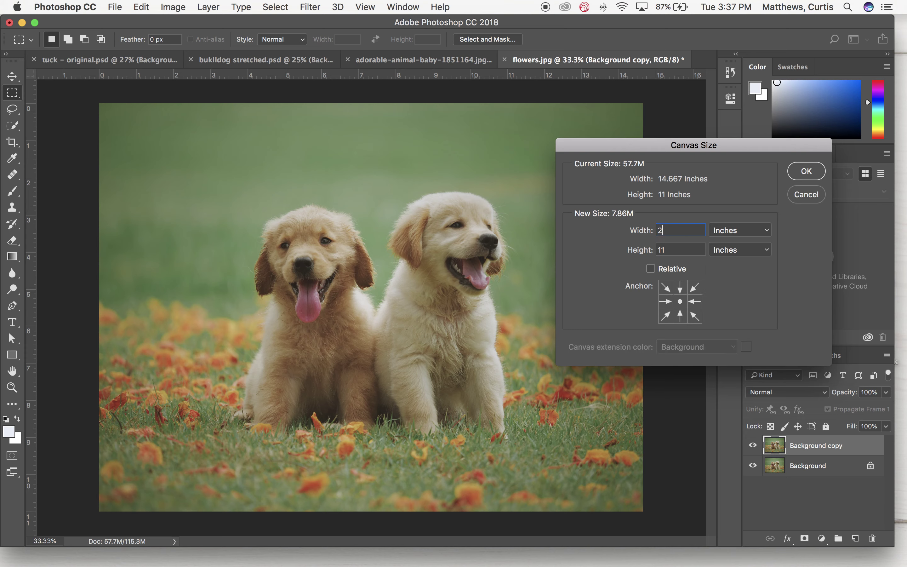
left_click(695, 302)
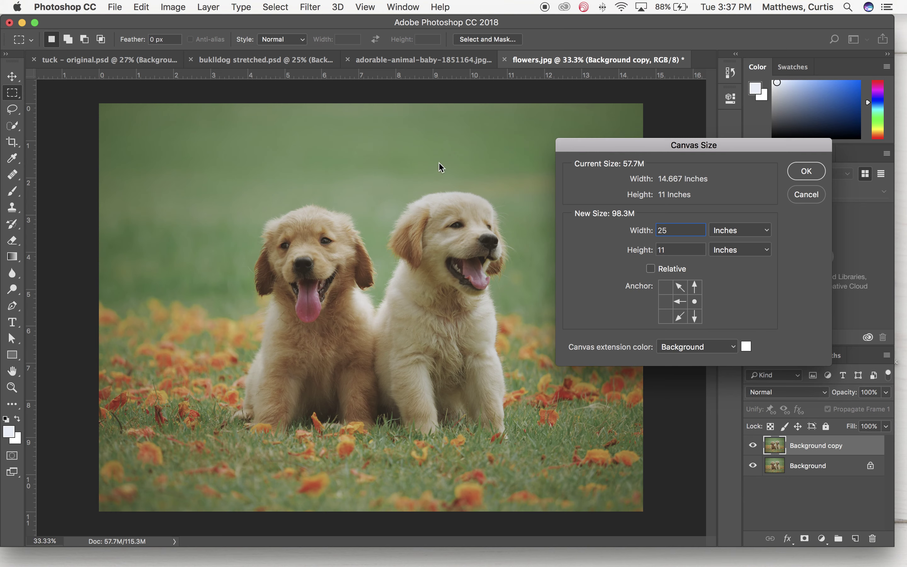
left_click(806, 171)
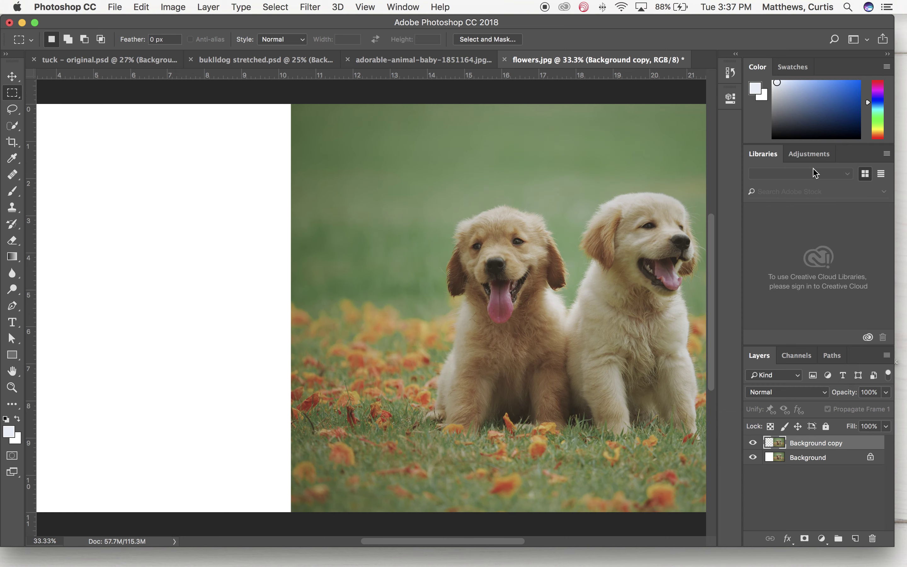
Step: Content-aware scale the photo's left grass strip across the white area to the canvas edge
key("super+0")
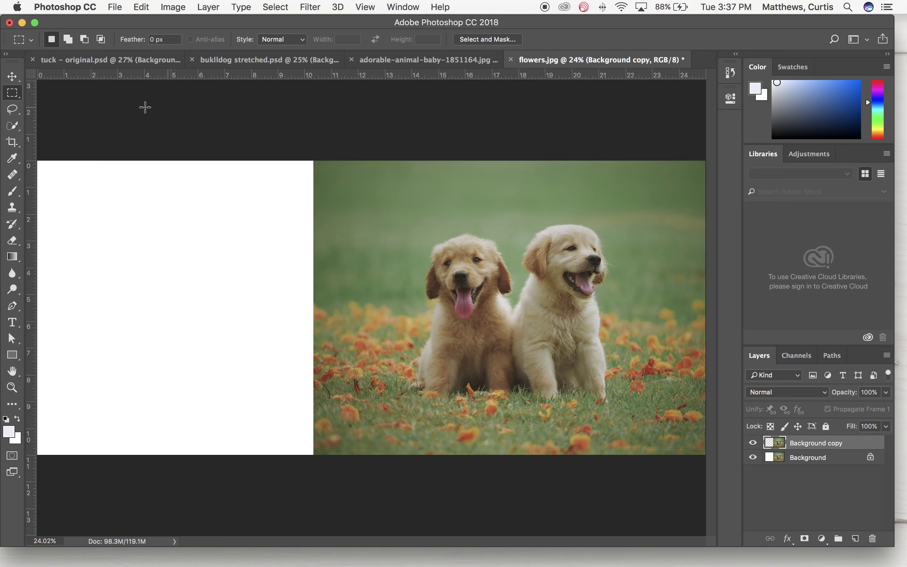
left_click_drag(314, 146, 408, 482)
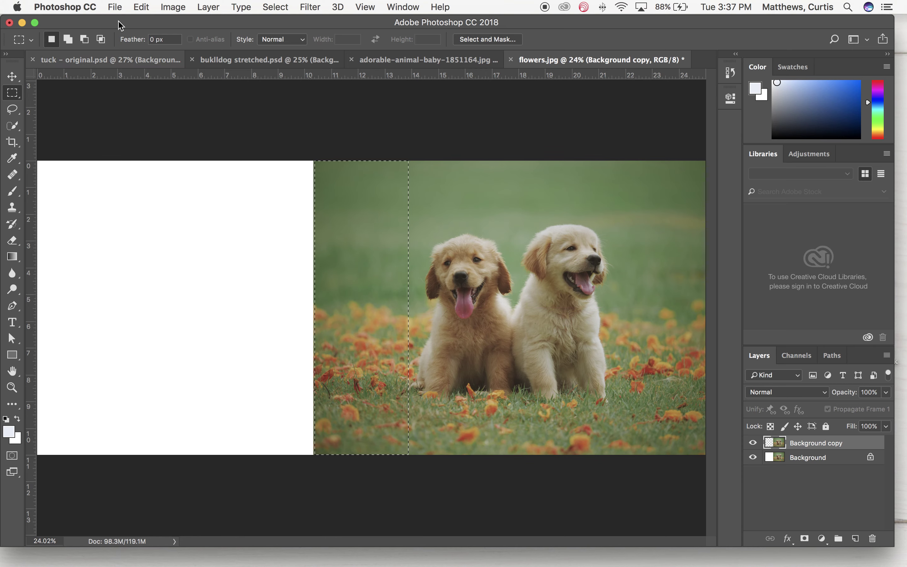
left_click(145, 6)
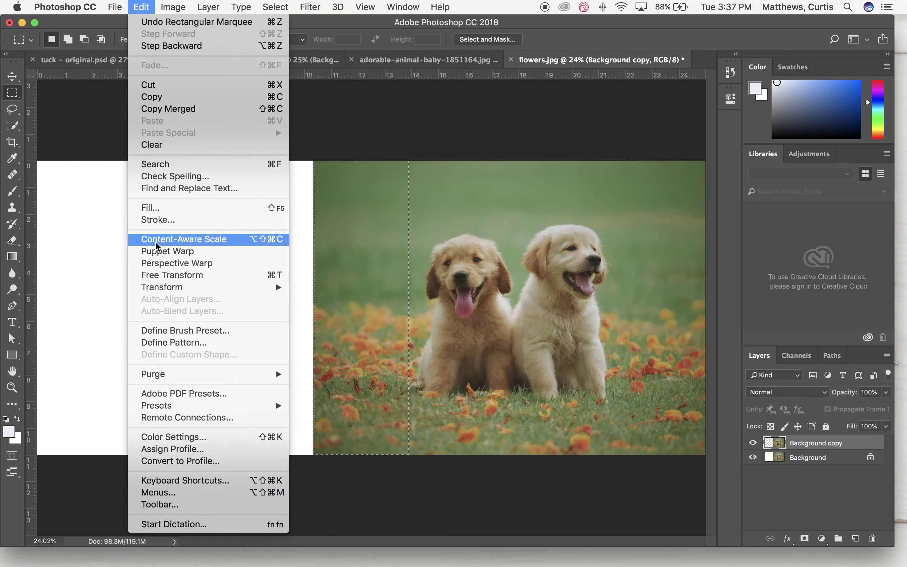
left_click(156, 243)
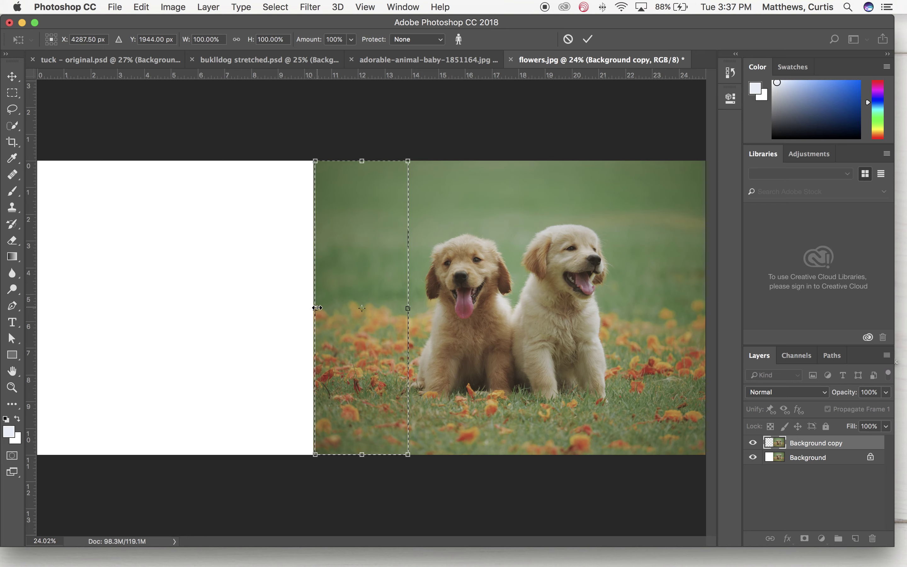
left_click_drag(317, 307, 43, 341)
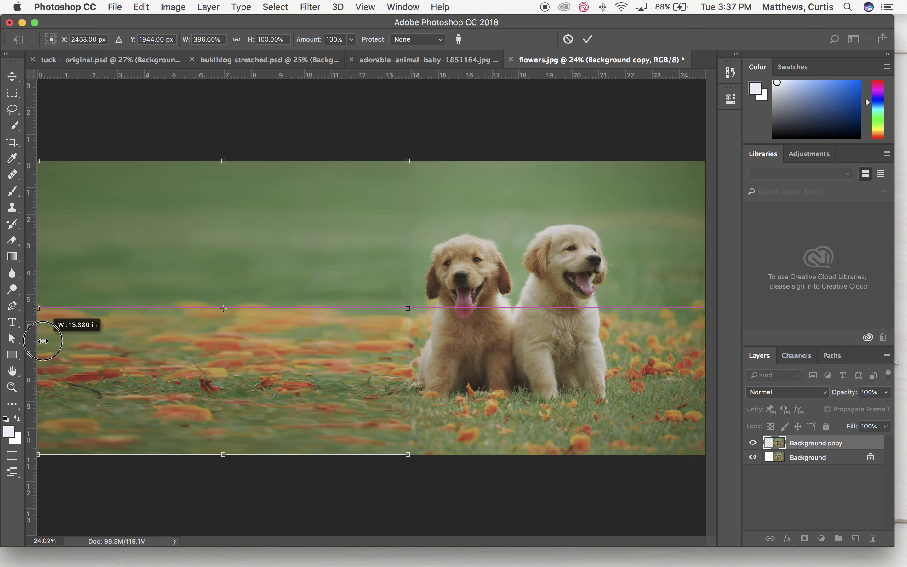
left_click_drag(43, 341, 43, 341)
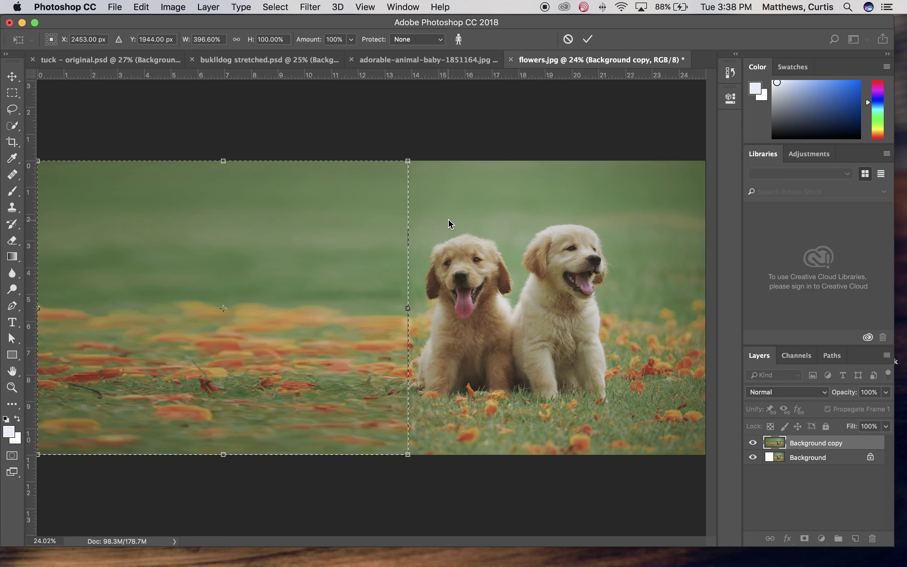
key("Return")
Step: Deselect, add Background copy 2 at the top, and hide the stretched Background copy
key("super+d")
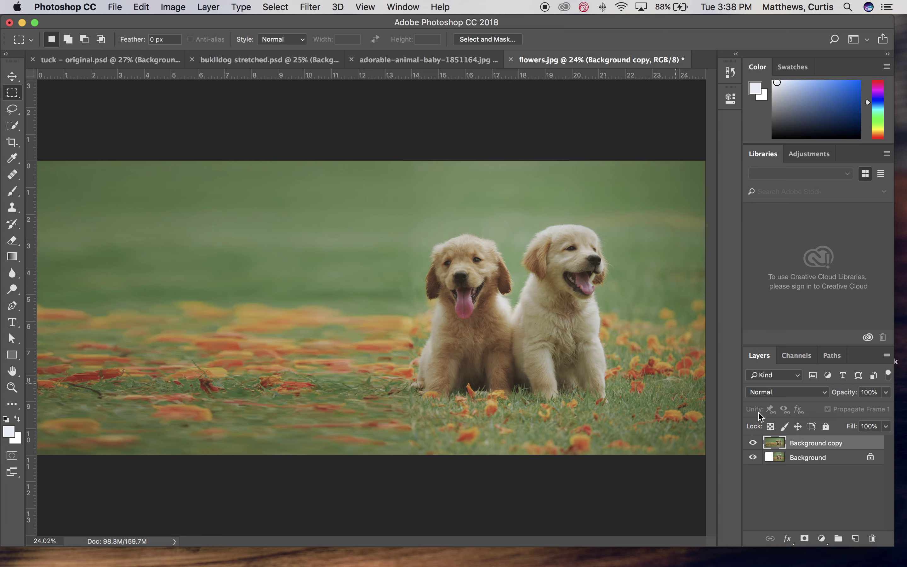
left_click_drag(846, 464, 856, 539)
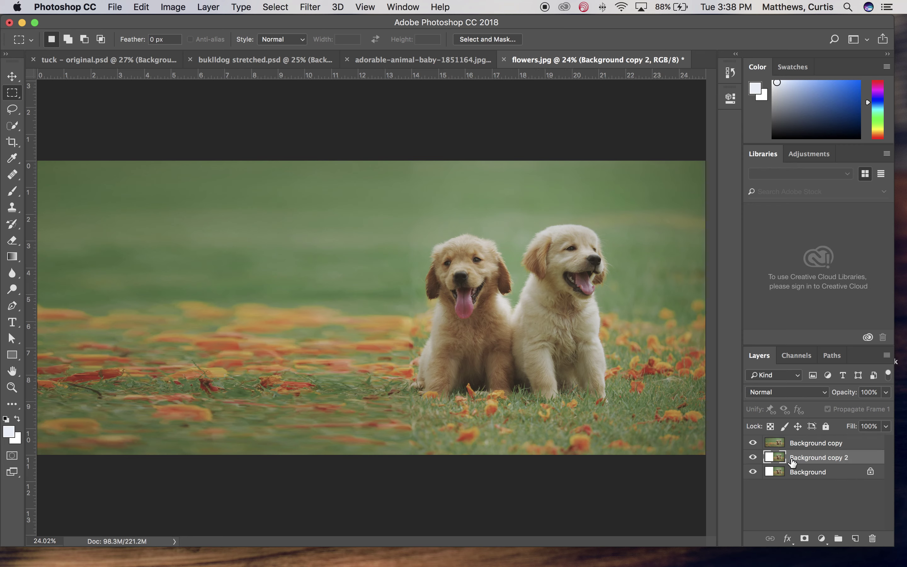
left_click_drag(768, 464, 773, 442)
left_click(754, 457)
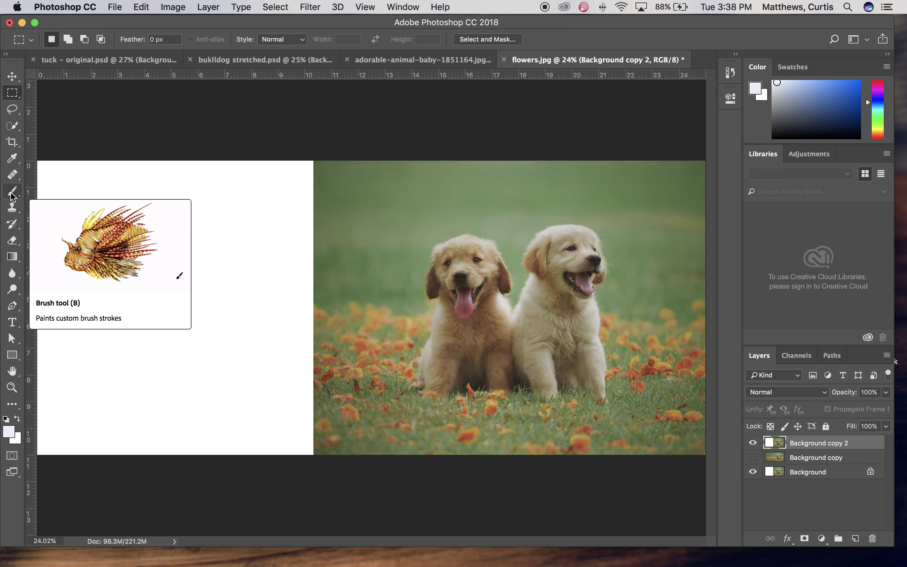
Step: Select the Clone Stamp tool with a brush size of 600
left_click(11, 207)
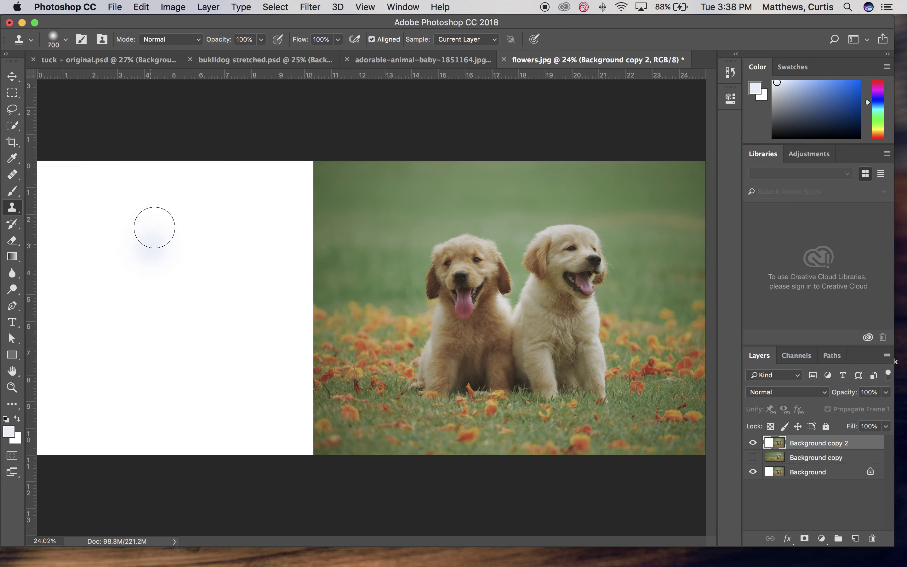
left_click(53, 39)
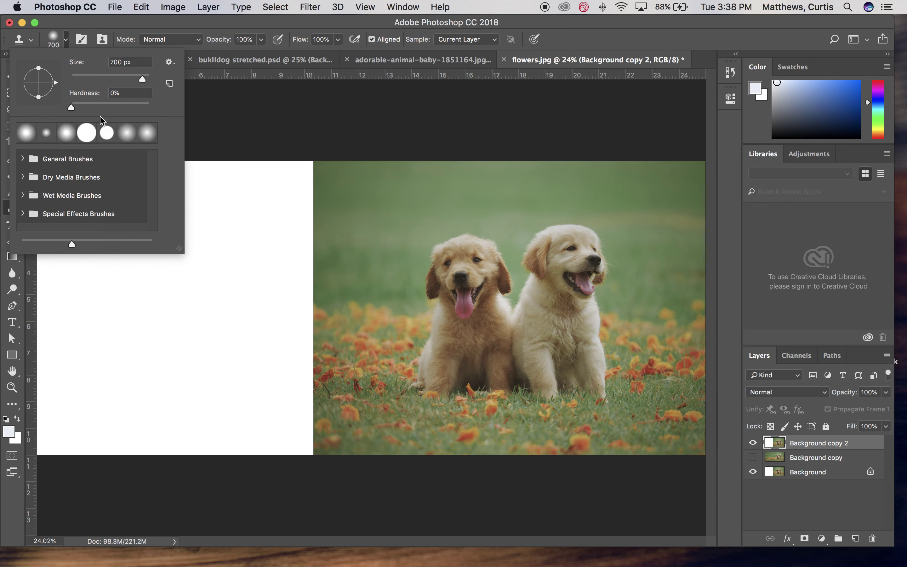
left_click(276, 23)
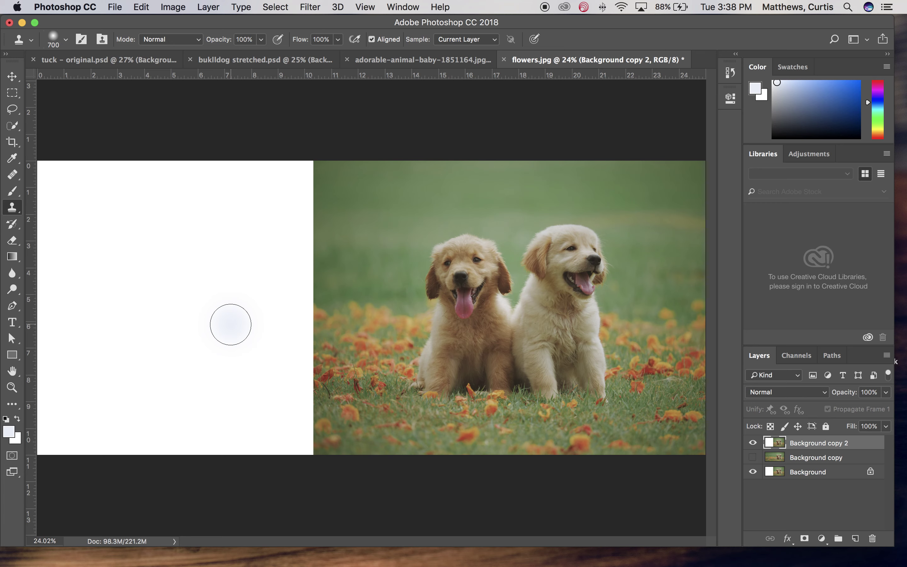
key("bracketleft")
key("bracketleft")
key("bracketleft")
key("bracketleft")
key("bracketleft")
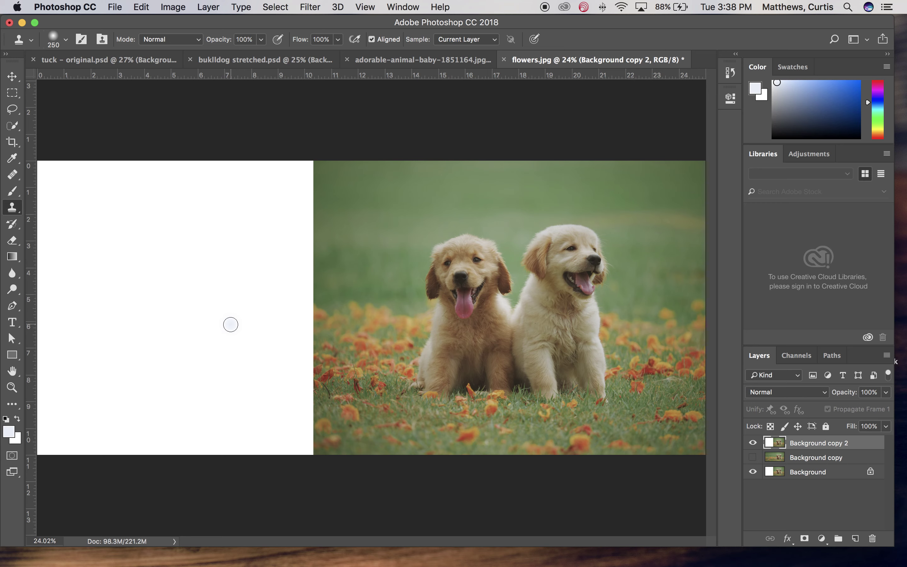
key("bracketright")
key("bracketright")
key("bracketright")
key("bracketright")
key("bracketright")
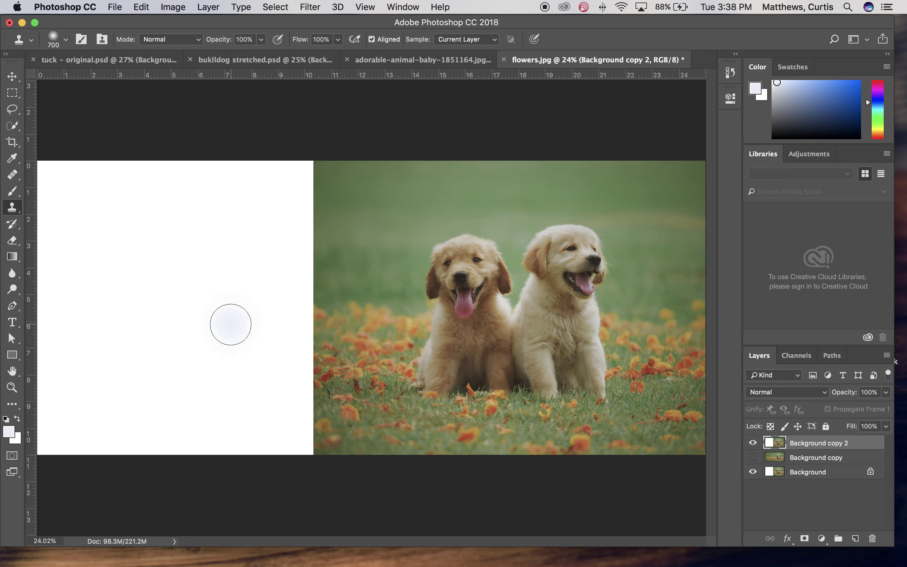
key("bracketleft")
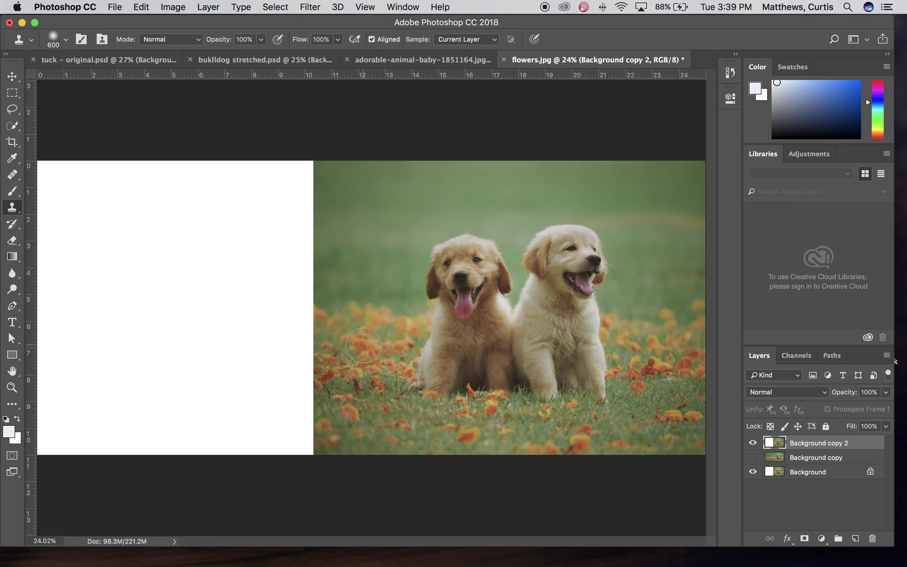
Step: Clone grass and orange flowers over the lower-left edge of the white area
mouse_move(329, 340)
left_mouse_down()
mouse_move(302, 341)
mouse_move(309, 340)
mouse_move(310, 353)
mouse_move(303, 349)
mouse_move(319, 334)
mouse_move(308, 341)
mouse_move(308, 320)
mouse_move(311, 329)
mouse_move(289, 329)
mouse_move(305, 327)
mouse_move(319, 354)
mouse_move(301, 360)
mouse_move(308, 349)
mouse_move(315, 374)
mouse_move(307, 380)
mouse_move(303, 370)
mouse_move(324, 388)
mouse_move(297, 388)
left_mouse_up()
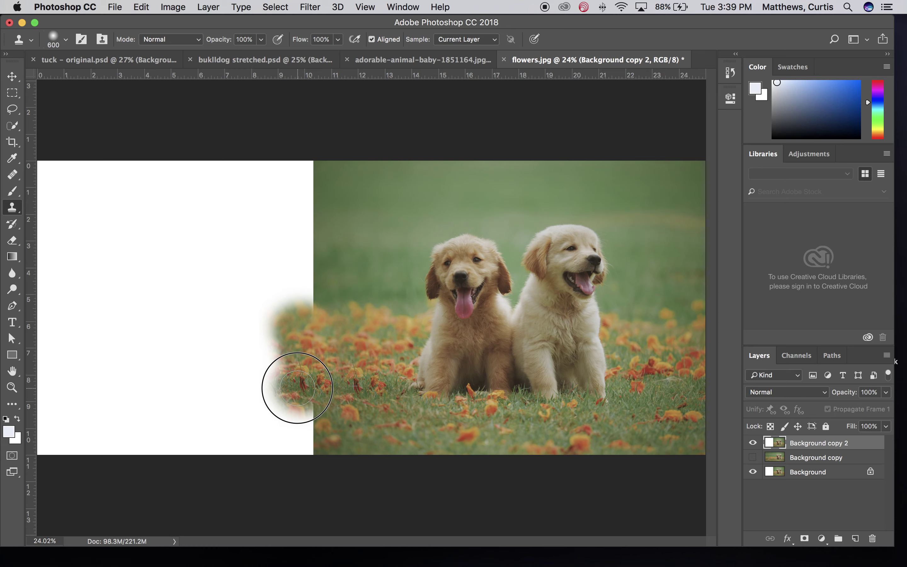
left_click_drag(297, 388, 307, 405)
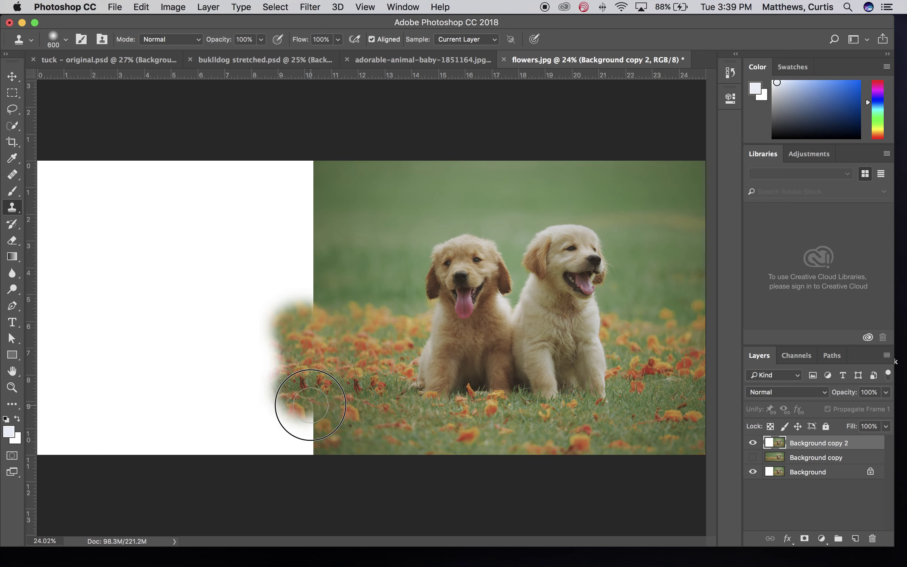
left_click(373, 420, "alt")
mouse_move(319, 417)
left_mouse_down()
mouse_move(297, 430)
mouse_move(332, 456)
mouse_move(279, 449)
mouse_move(266, 419)
mouse_move(292, 422)
mouse_move(262, 402)
mouse_move(286, 398)
mouse_move(268, 388)
mouse_move(288, 373)
left_mouse_up()
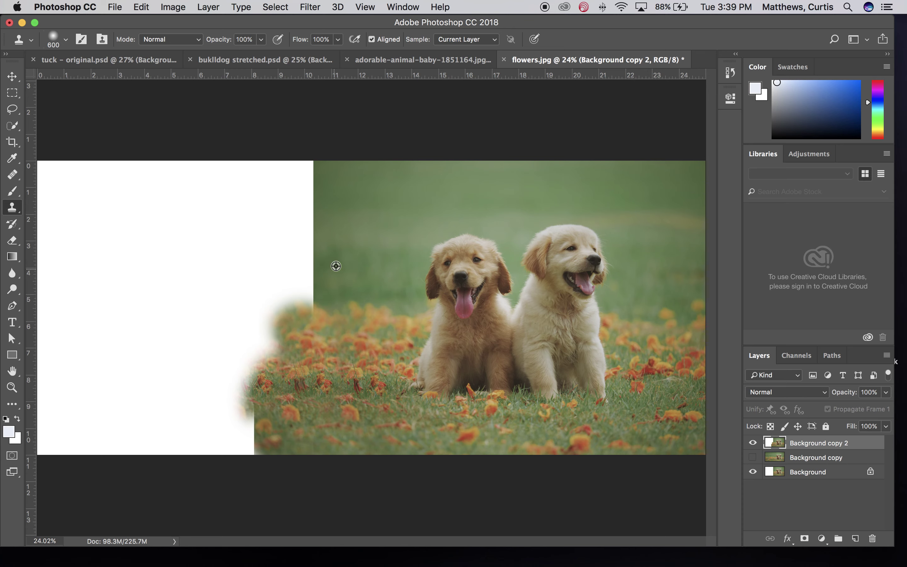
left_click(340, 224, "alt")
mouse_move(315, 238)
left_mouse_down()
mouse_move(278, 236)
mouse_move(300, 224)
mouse_move(281, 222)
mouse_move(293, 190)
mouse_move(289, 198)
mouse_move(313, 174)
mouse_move(309, 208)
mouse_move(279, 174)
mouse_move(312, 182)
mouse_move(310, 280)
mouse_move(319, 295)
mouse_move(284, 240)
mouse_move(301, 325)
mouse_move(276, 319)
mouse_move(337, 366)
left_mouse_up()
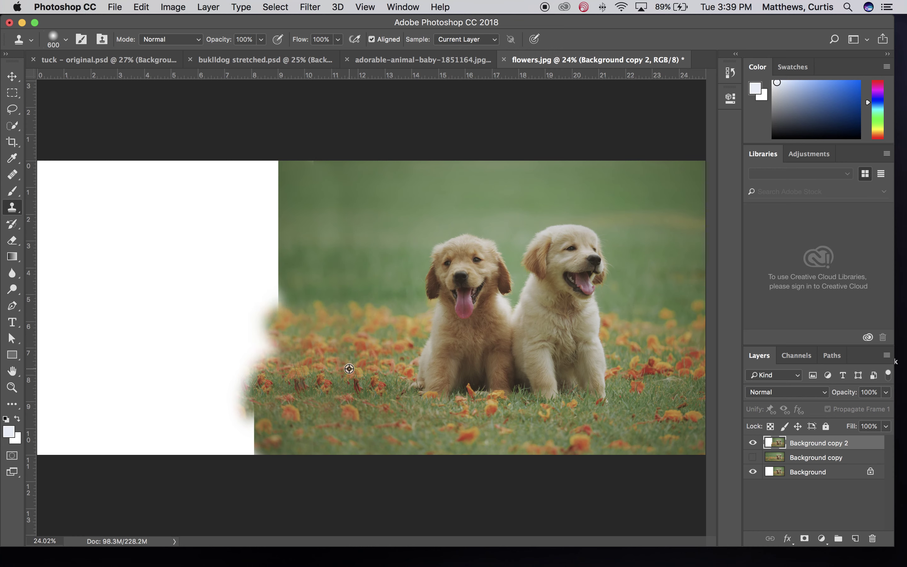
left_click(332, 370, "alt")
mouse_move(247, 370)
left_mouse_down()
mouse_move(239, 346)
mouse_move(260, 368)
mouse_move(245, 337)
mouse_move(248, 367)
mouse_move(241, 314)
mouse_move(271, 340)
mouse_move(242, 320)
mouse_move(292, 333)
mouse_move(214, 349)
mouse_move(221, 396)
mouse_move(268, 369)
mouse_move(218, 365)
mouse_move(241, 418)
mouse_move(253, 409)
mouse_move(208, 432)
mouse_move(231, 397)
mouse_move(234, 439)
mouse_move(212, 438)
mouse_move(277, 455)
mouse_move(105, 438)
mouse_move(119, 418)
mouse_move(86, 408)
left_mouse_up()
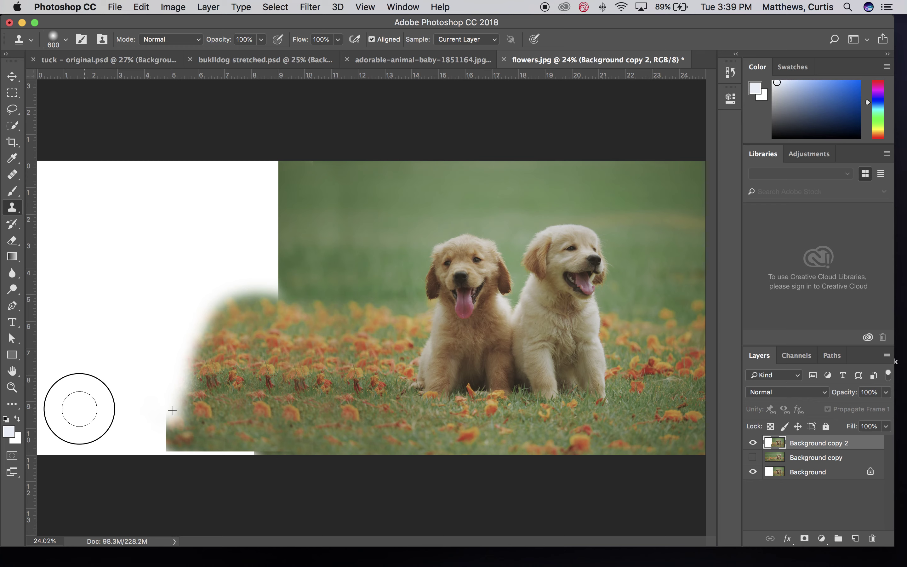
left_click_drag(89, 411, 67, 413)
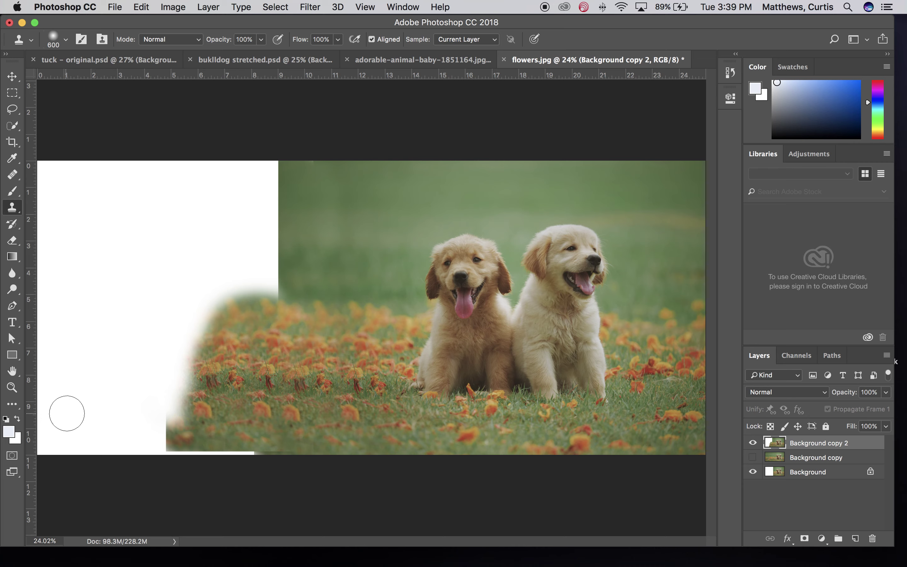
Step: Clone more flowers and grass up the white area with a 1000 brush, undoing a stray patch
left_click(242, 401, "alt")
mouse_move(224, 404)
left_mouse_down()
mouse_move(183, 417)
mouse_move(172, 404)
mouse_move(197, 397)
mouse_move(180, 394)
mouse_move(201, 383)
mouse_move(181, 341)
mouse_move(193, 362)
mouse_move(210, 328)
mouse_move(193, 331)
mouse_move(227, 318)
mouse_move(210, 305)
mouse_move(218, 320)
mouse_move(263, 332)
mouse_move(221, 318)
mouse_move(192, 330)
left_mouse_up()
left_click(282, 308, "alt")
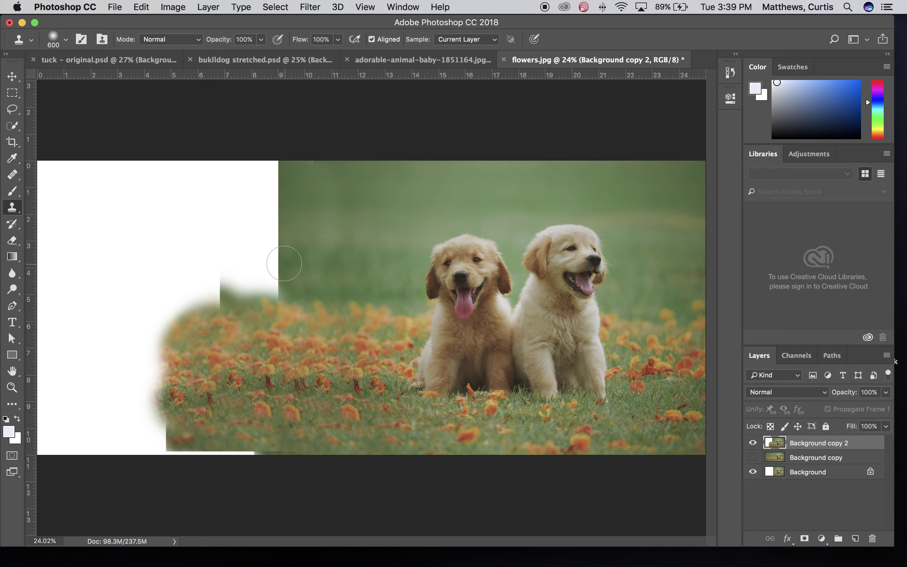
mouse_move(284, 263)
left_mouse_down()
mouse_move(267, 240)
mouse_move(272, 252)
mouse_move(286, 235)
mouse_move(262, 211)
mouse_move(288, 224)
mouse_move(282, 183)
mouse_move(262, 196)
mouse_move(290, 192)
mouse_move(266, 170)
mouse_move(269, 183)
mouse_move(275, 161)
mouse_move(266, 174)
mouse_move(263, 270)
mouse_move(256, 296)
mouse_move(235, 299)
left_mouse_up()
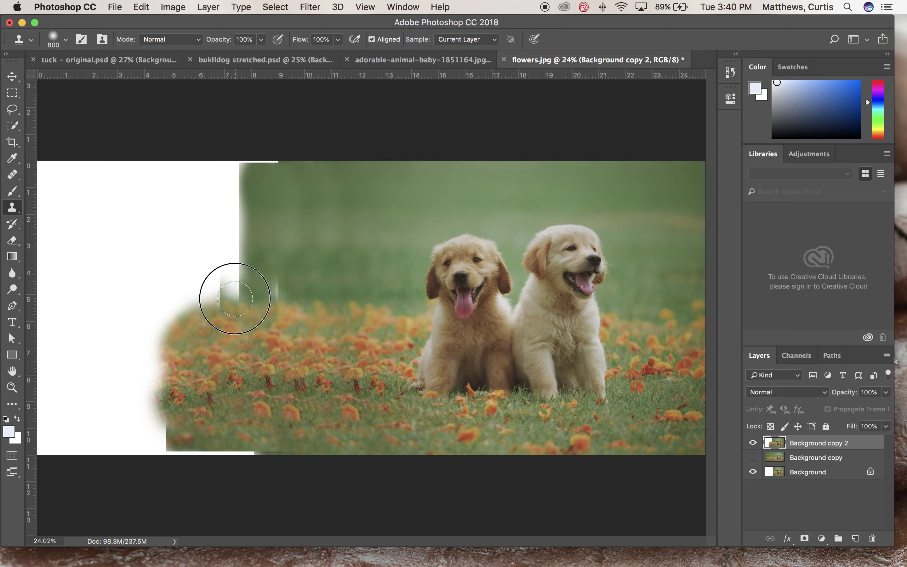
key("bracketright")
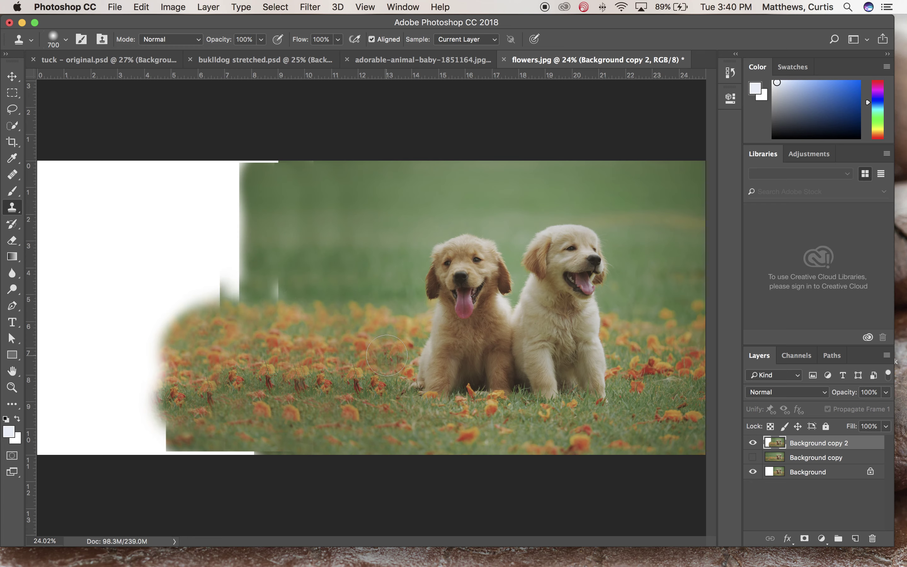
key("bracketright")
key("bracketright")
key("bracketright")
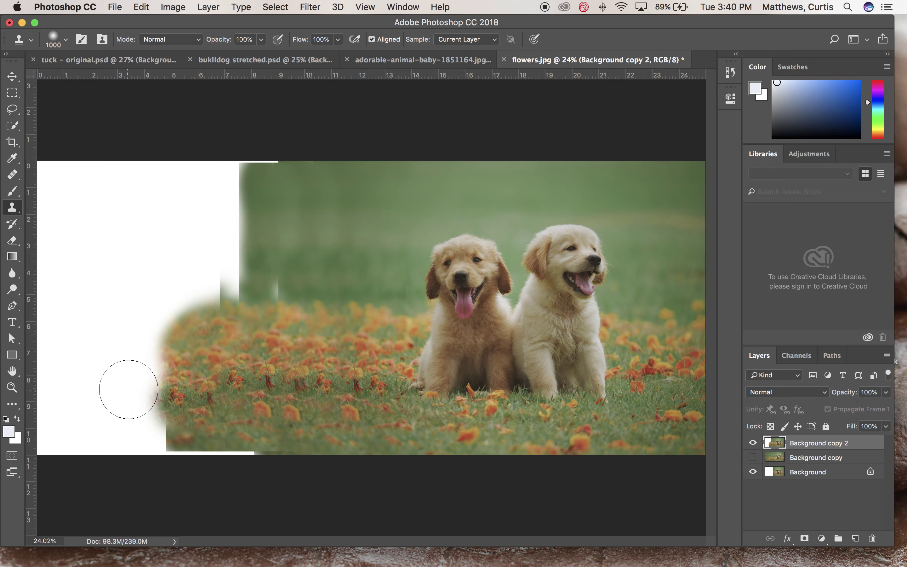
mouse_move(128, 389)
left_mouse_down()
mouse_move(167, 379)
mouse_move(139, 384)
mouse_move(171, 373)
mouse_move(181, 333)
mouse_move(220, 323)
mouse_move(253, 276)
mouse_move(227, 242)
mouse_move(250, 251)
mouse_move(232, 161)
mouse_move(235, 265)
mouse_move(262, 150)
mouse_move(216, 211)
mouse_move(213, 288)
mouse_move(199, 147)
mouse_move(209, 304)
mouse_move(208, 163)
mouse_move(218, 204)
mouse_move(190, 281)
mouse_move(173, 286)
mouse_move(163, 144)
left_mouse_up()
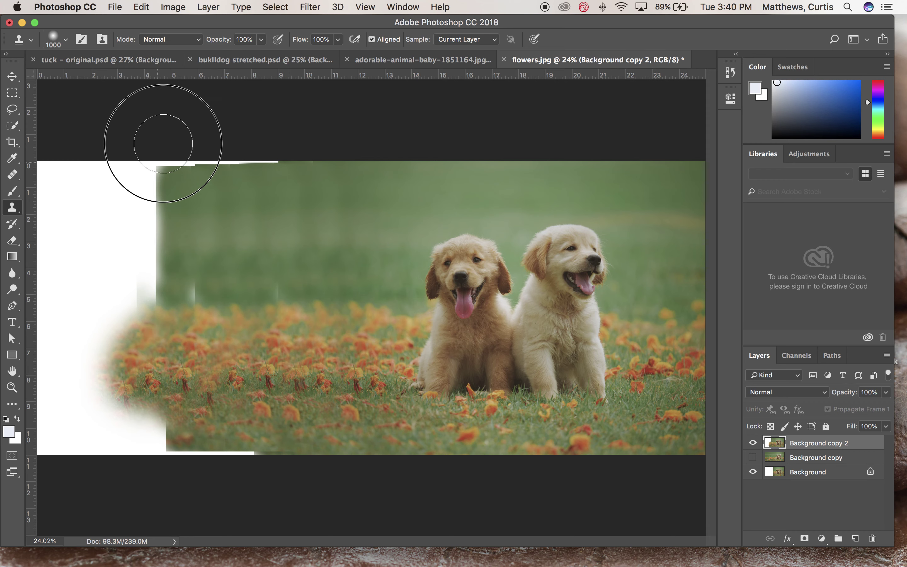
left_click_drag(388, 243, 382, 234)
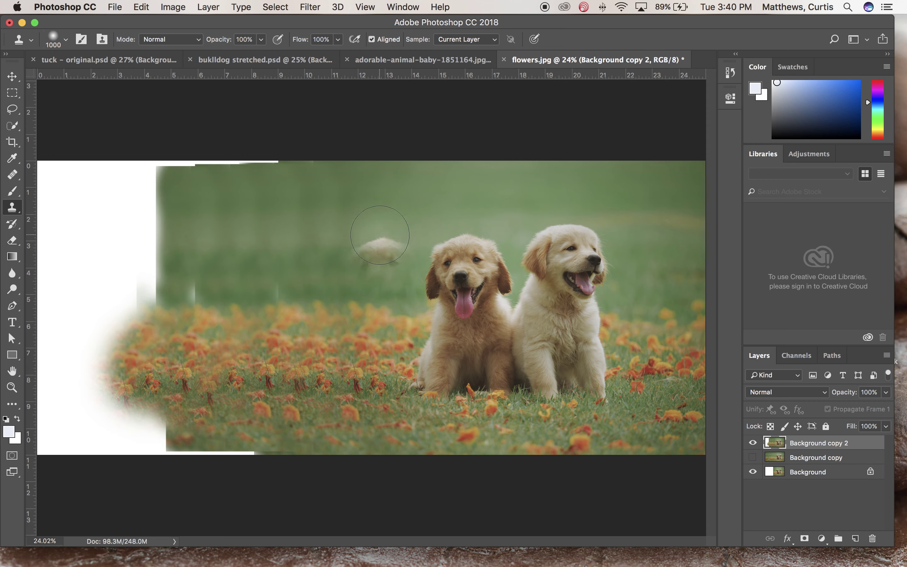
key("super+z")
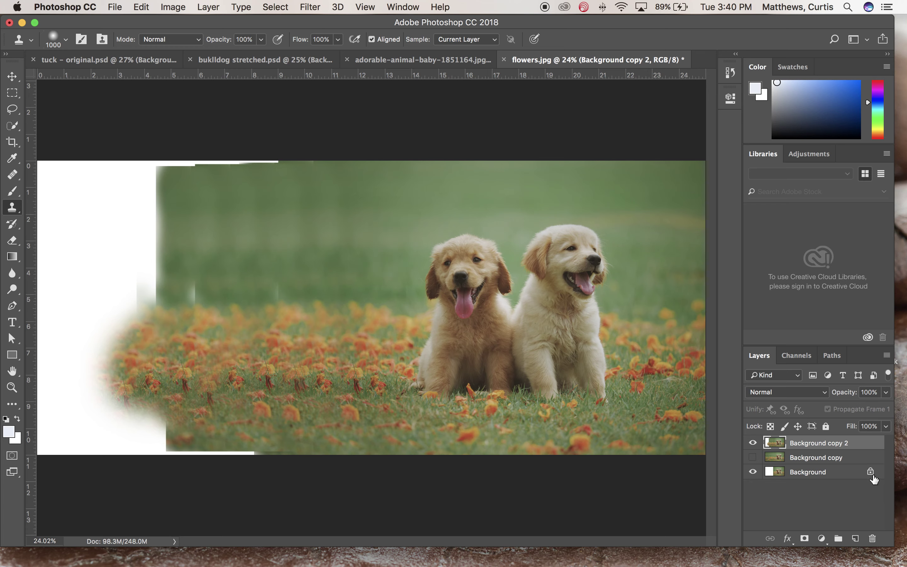
Step: Delete the cloned Background copy 2 and put a fresh Background copy 2 on top
left_click_drag(846, 446, 876, 545)
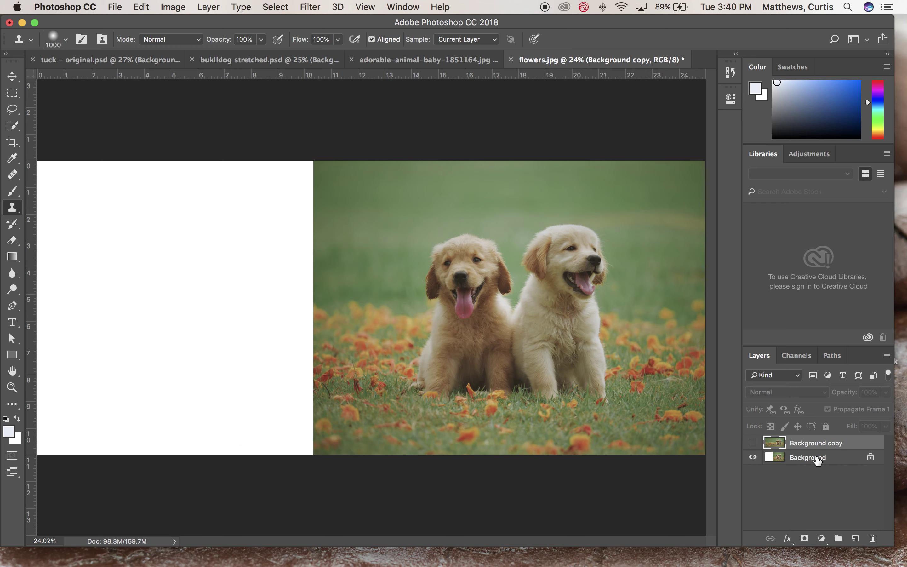
left_click_drag(818, 460, 855, 538)
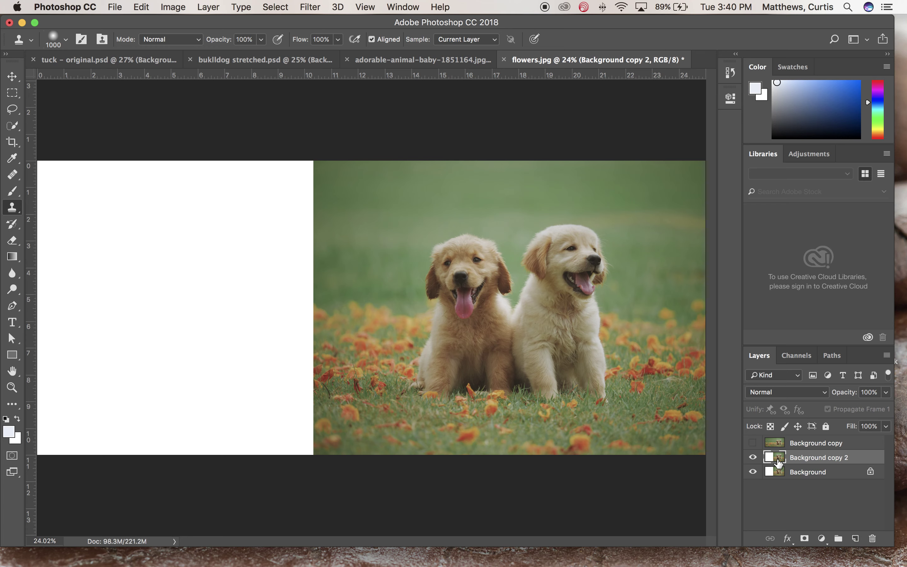
left_click_drag(778, 463, 772, 441)
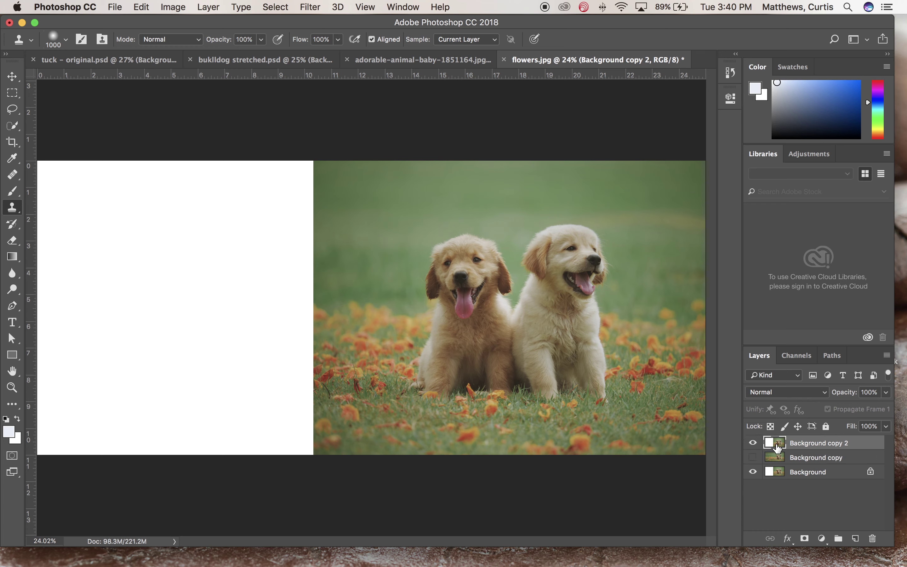
Step: Copy a marquee strip from the photo's left edge and paste it as Layer 1
left_click(13, 94)
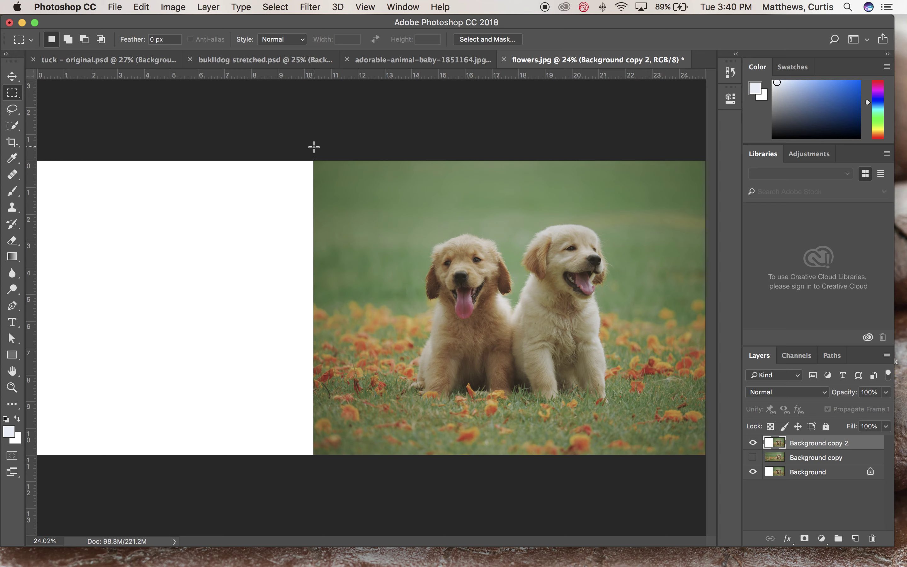
left_click_drag(314, 145, 414, 515)
left_click(141, 6)
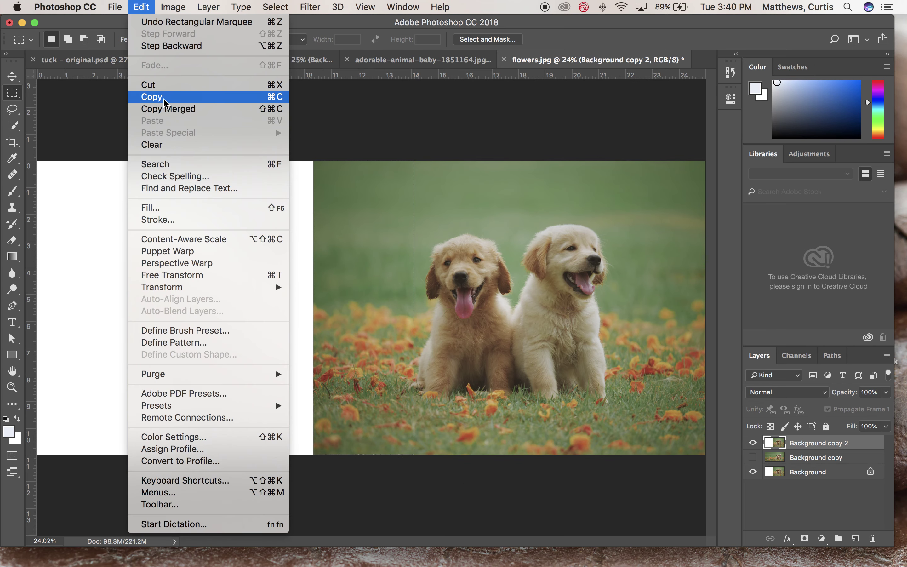
left_click(154, 97)
left_click(142, 7)
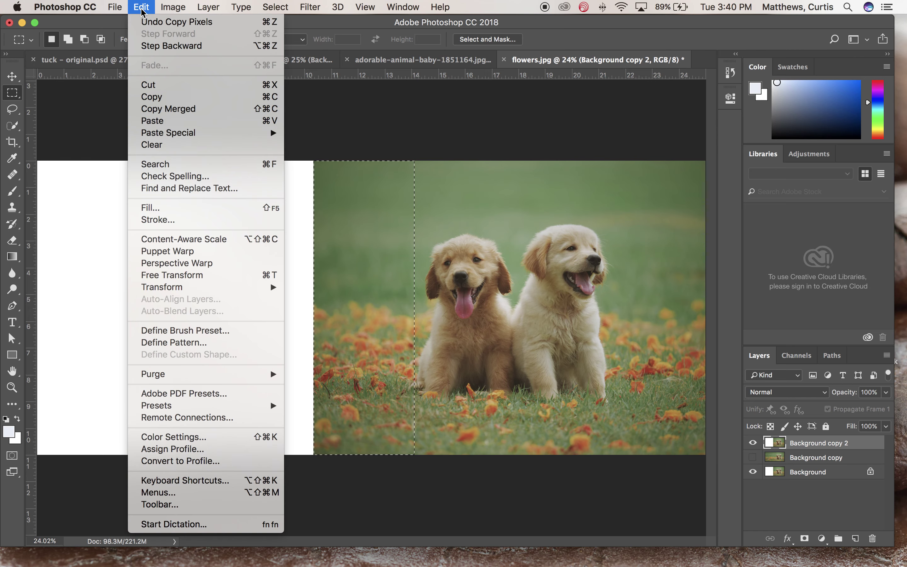
left_click(153, 121)
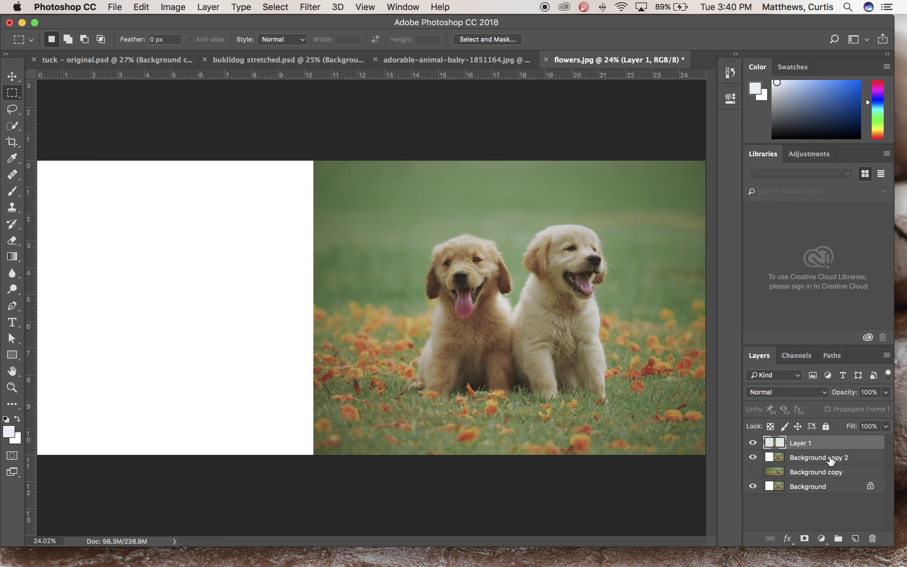
key("v")
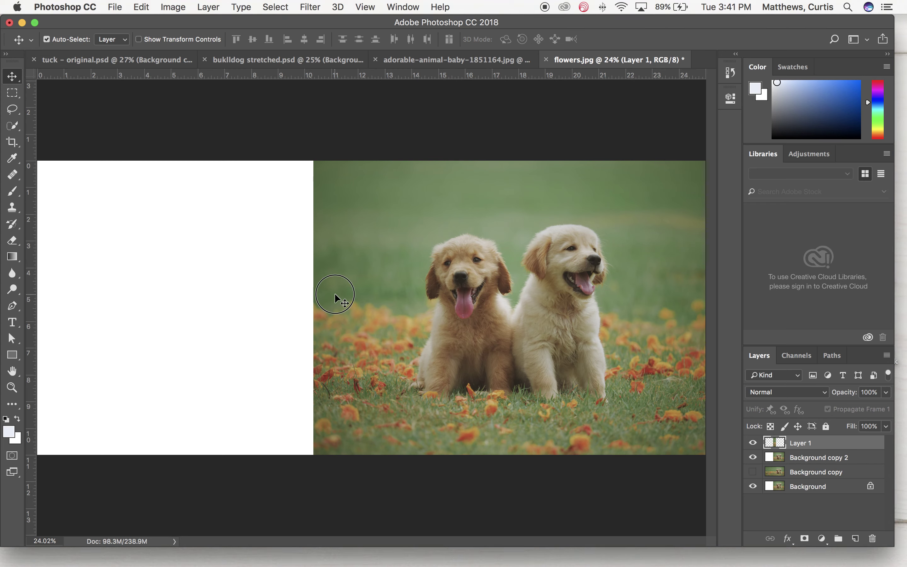
Step: Drag Layer 1 left so the grass-and-flowers strip sits beside the photo's left edge
left_click_drag(335, 294, 235, 297)
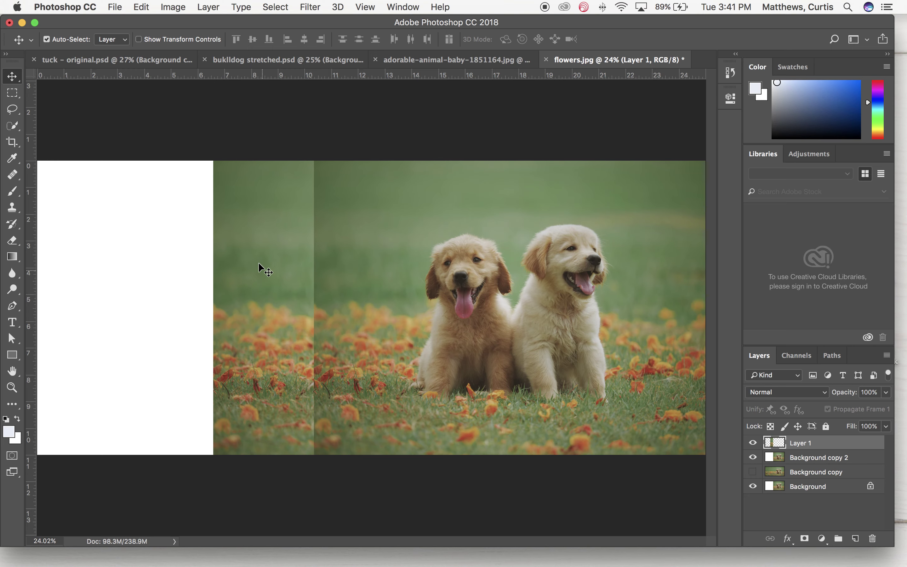
left_click(143, 8)
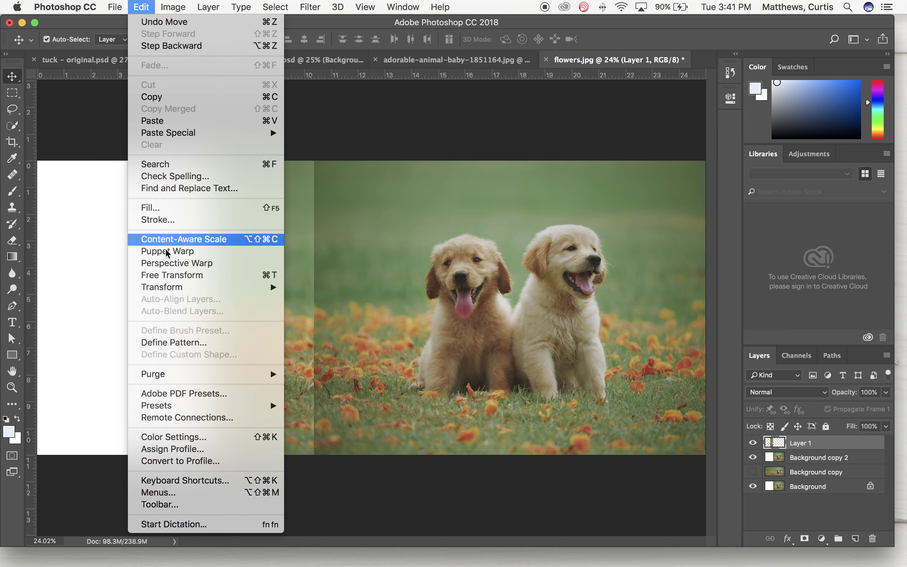
Step: Flip Layer 1 horizontally with Edit > Transform > Flip Horizontal
mouse_move(159, 292)
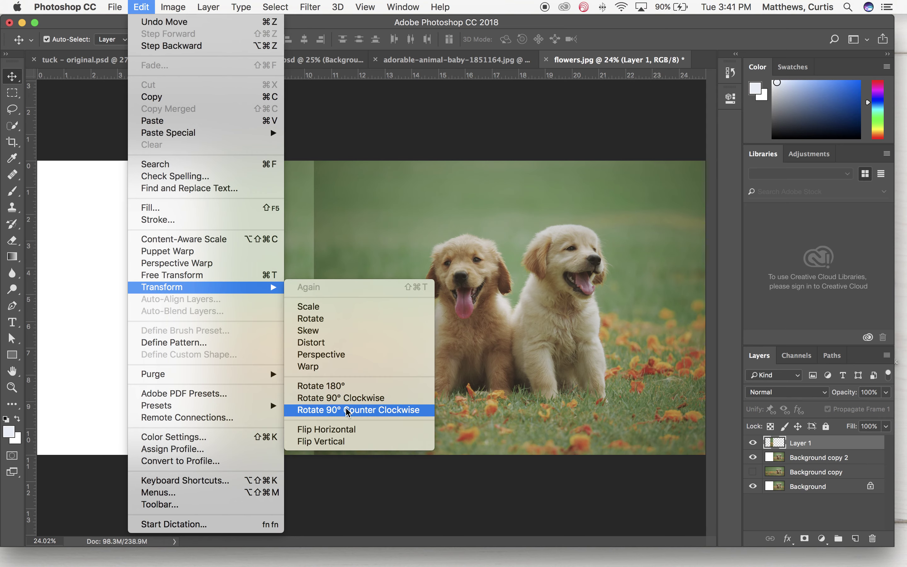
left_click(349, 430)
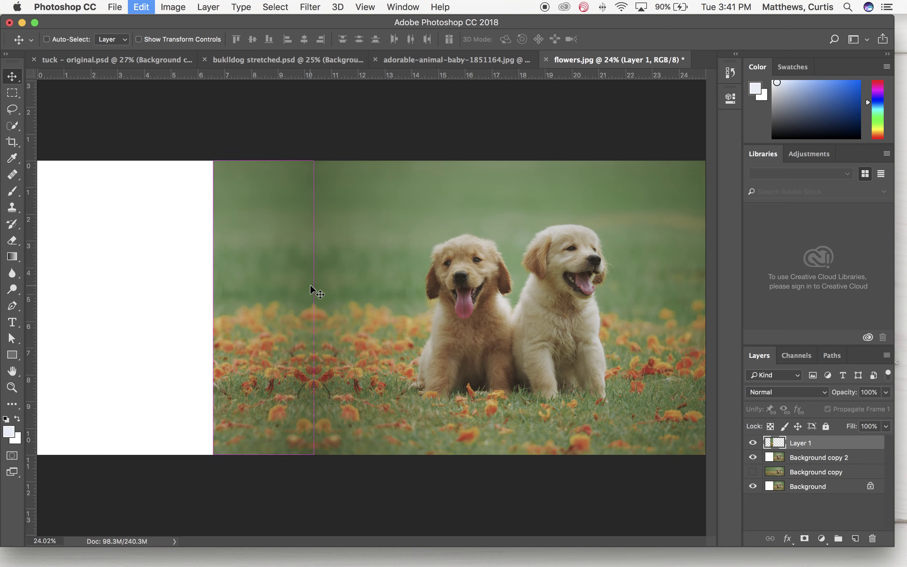
key("super+z")
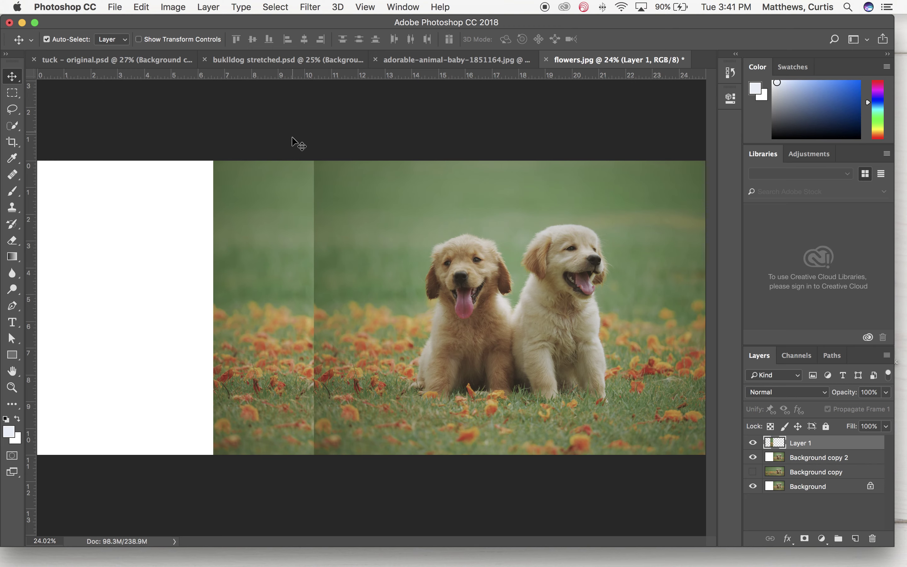
left_click(142, 5)
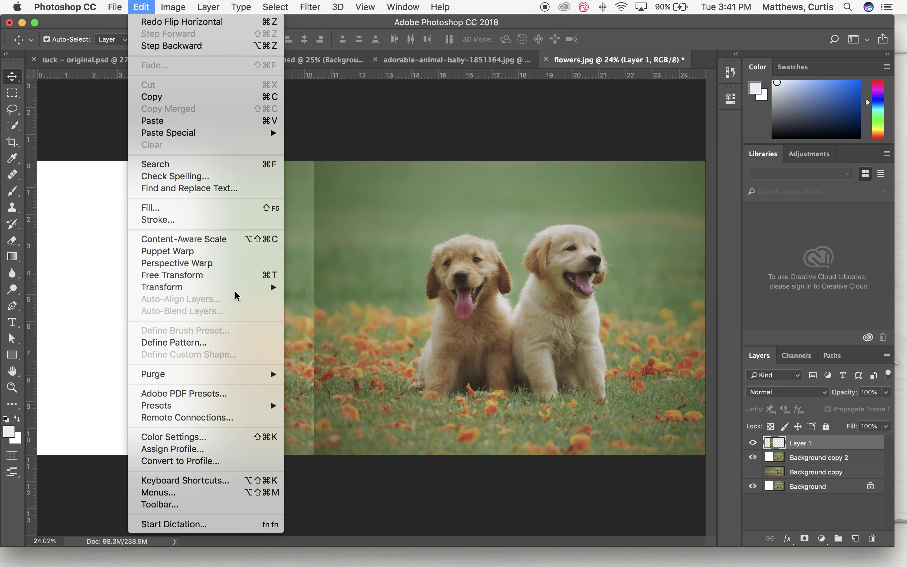
mouse_move(260, 288)
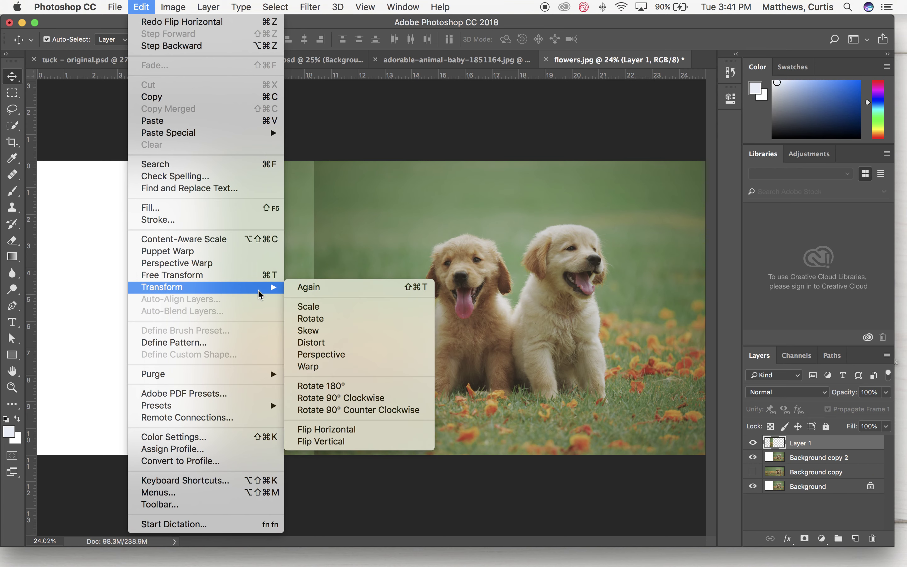
left_click(343, 430)
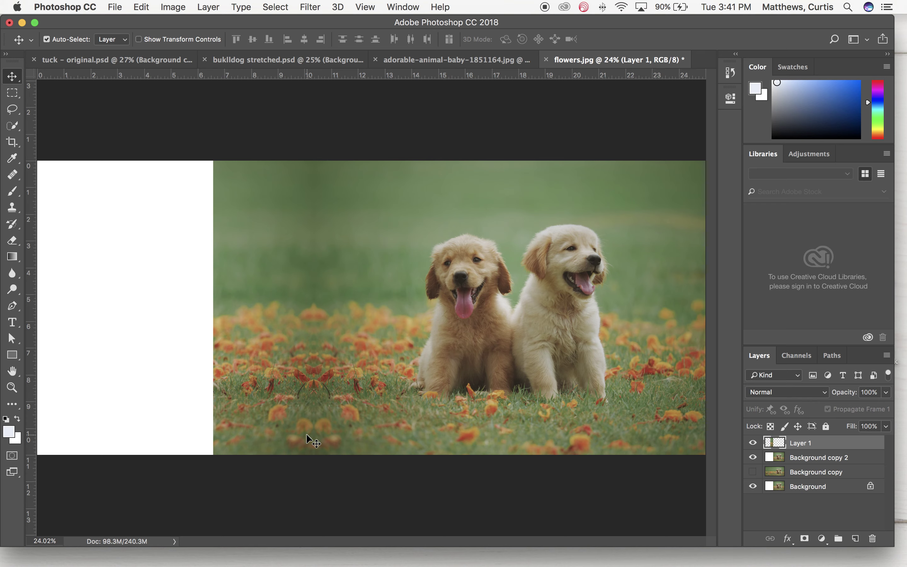
left_click(12, 206)
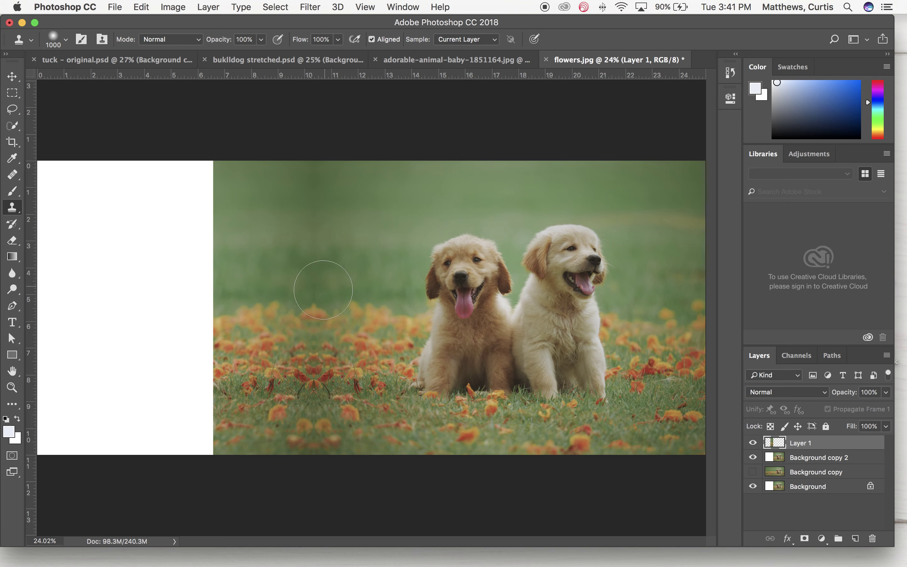
Step: Reduce the clone brush to 800 and sample a clone source from the grass
key("bracketleft")
key("bracketleft")
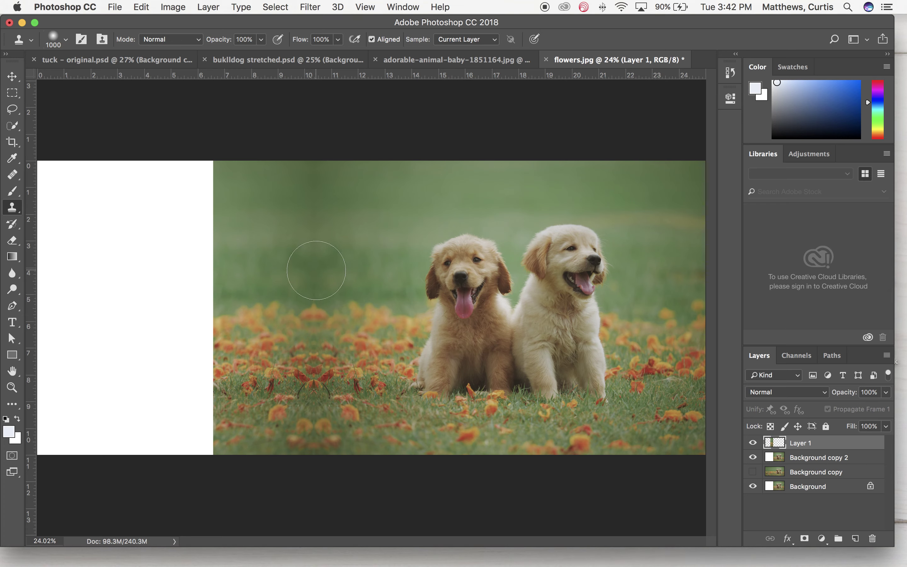
left_click(353, 264, "alt")
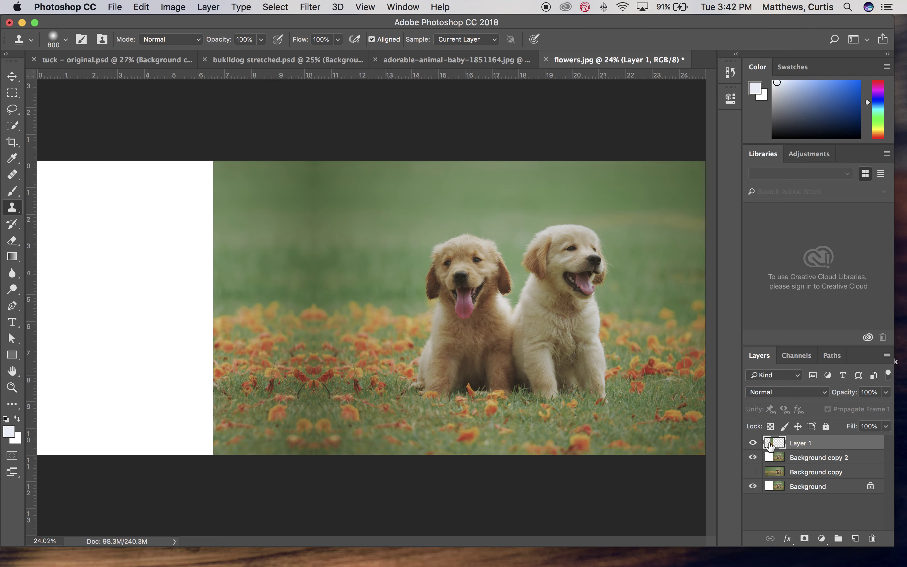
Step: Merge Layer 1 into Background copy 2, then clone grass over the mirrored flower artifacts left of the puppies
left_click(887, 356)
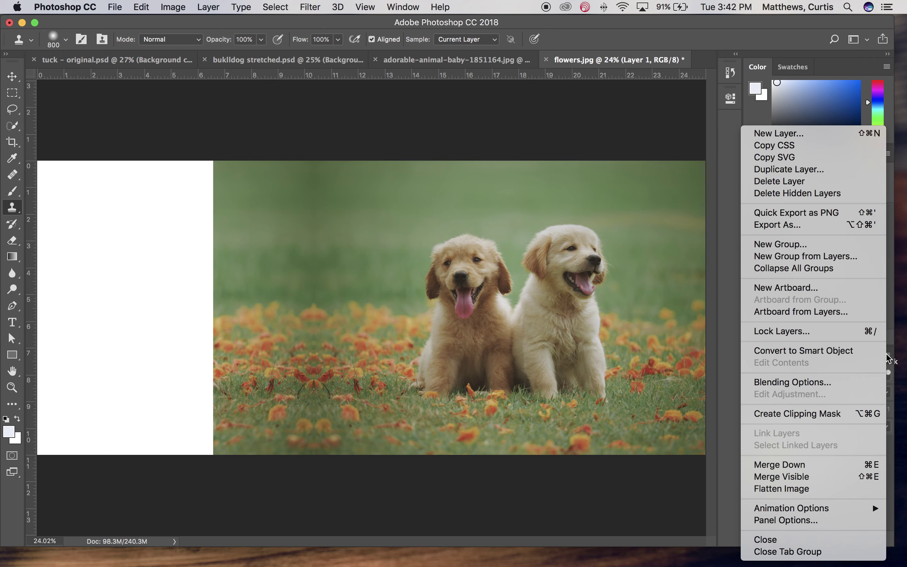
left_click(824, 468)
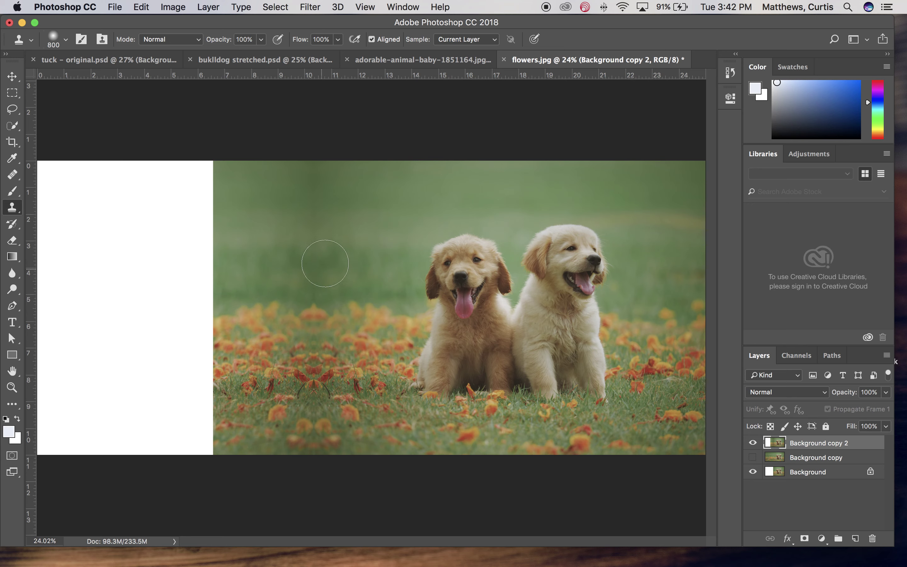
left_click(365, 264, "alt")
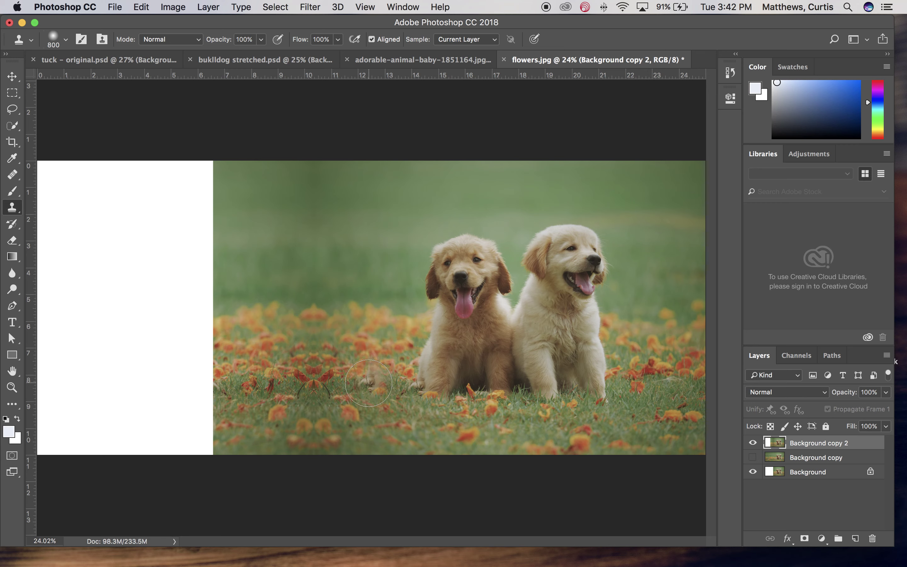
left_click(306, 376)
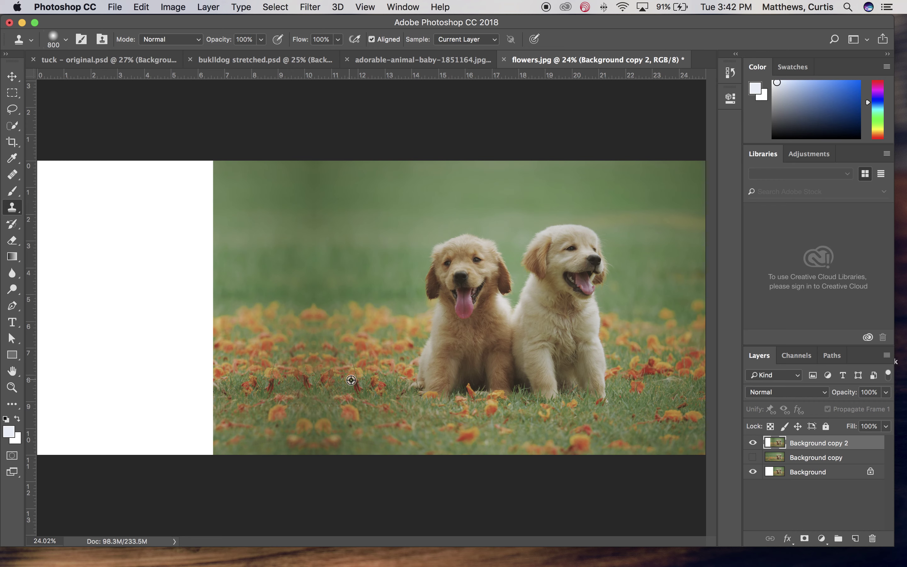
left_click(369, 375, "alt")
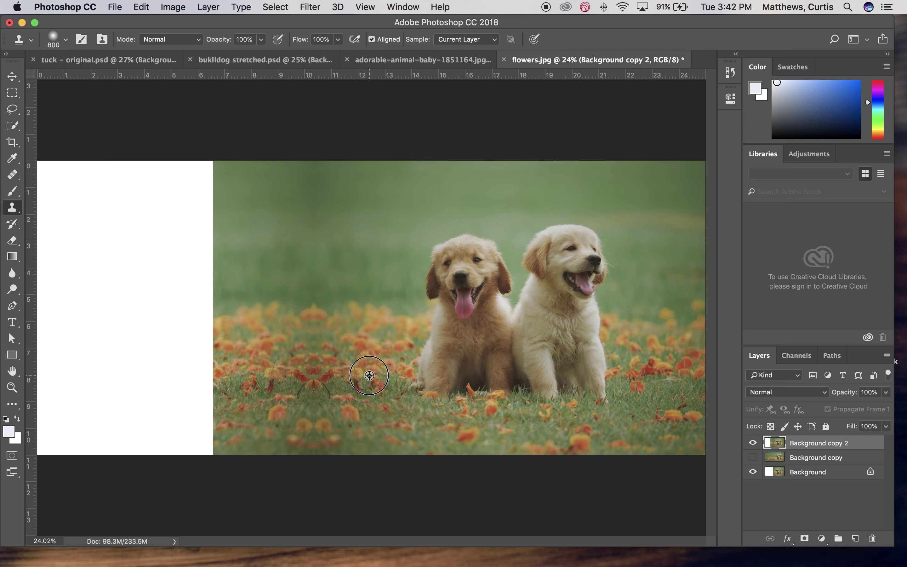
left_click(317, 375)
mouse_move(317, 375)
left_mouse_down()
mouse_move(308, 370)
mouse_move(322, 360)
left_mouse_up()
left_click(359, 333, "alt")
left_click(315, 332)
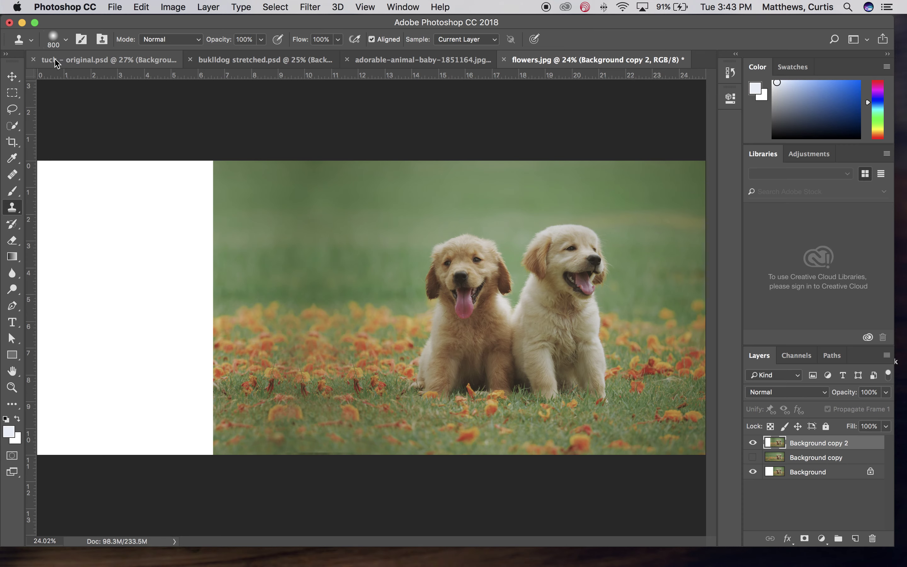
Step: Copy a tall rectangular section of the meadow
key("m")
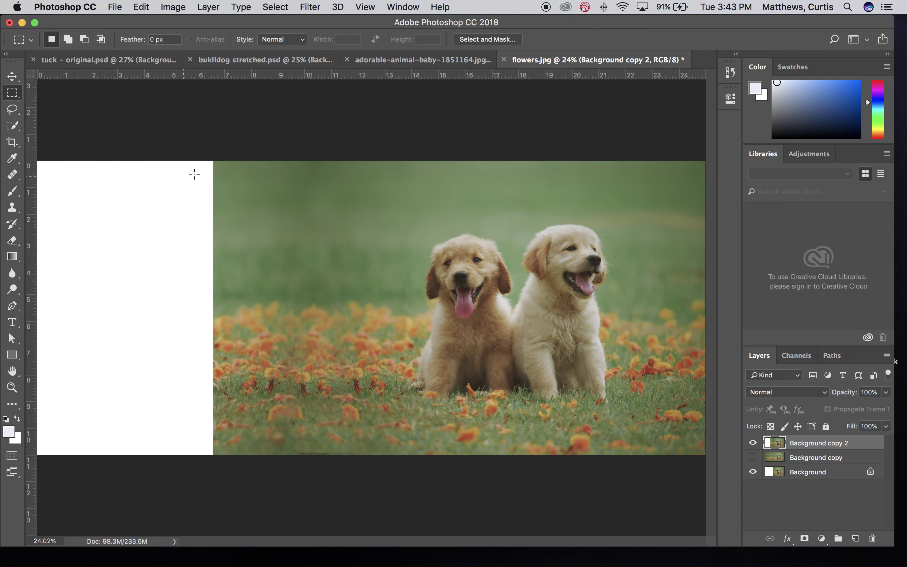
left_click_drag(213, 149, 405, 502)
left_click(142, 8)
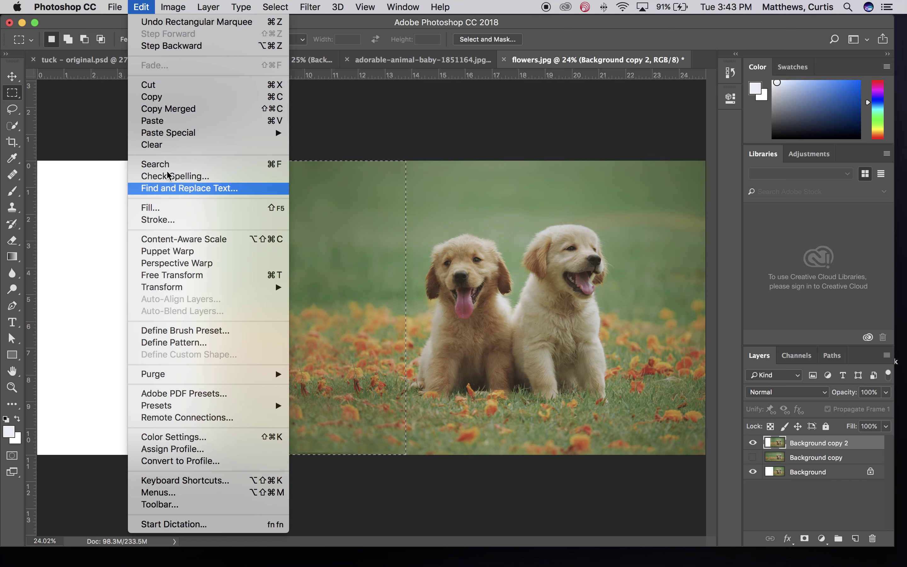
left_click(152, 97)
Step: Paste it as Layer 1 and slide it left to the canvas edge over the white strip
left_click(142, 7)
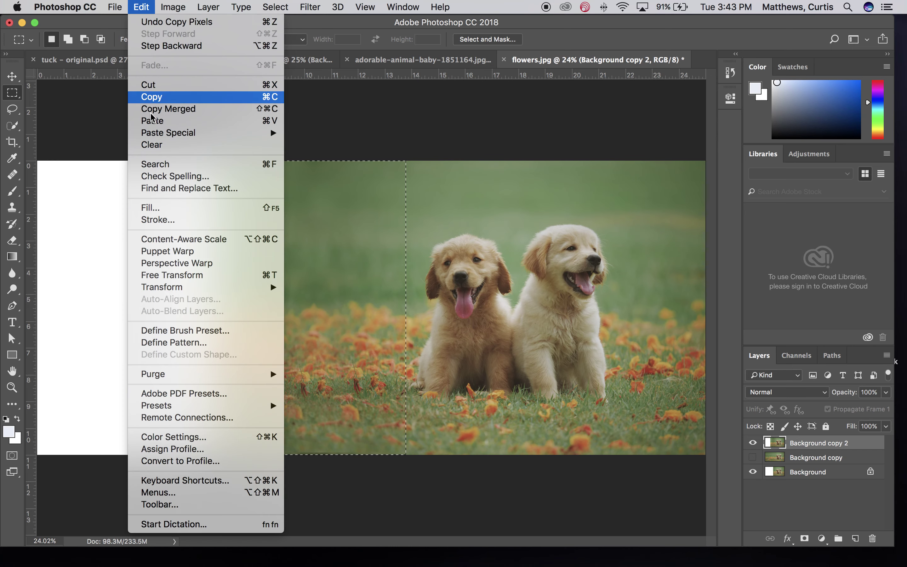
left_click(151, 122)
key("v")
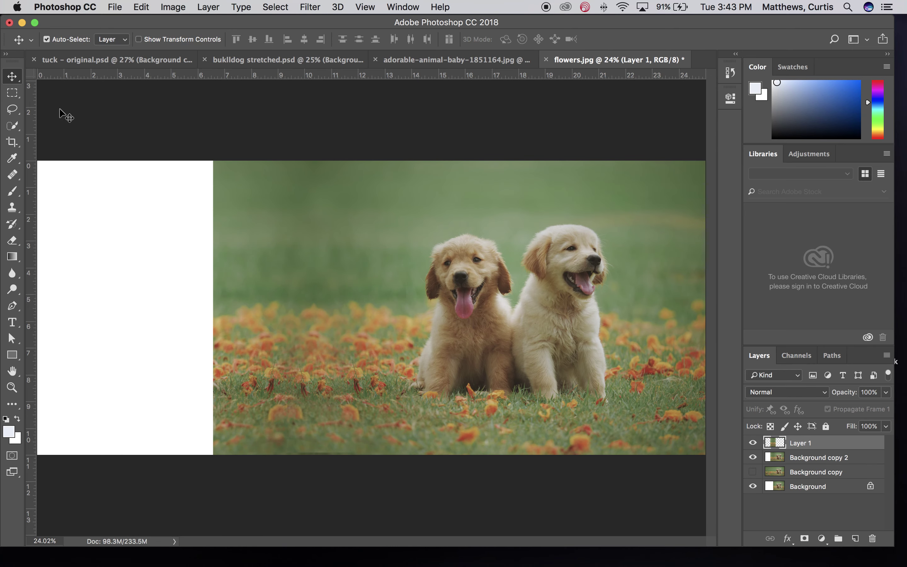
left_click_drag(290, 287, 238, 284)
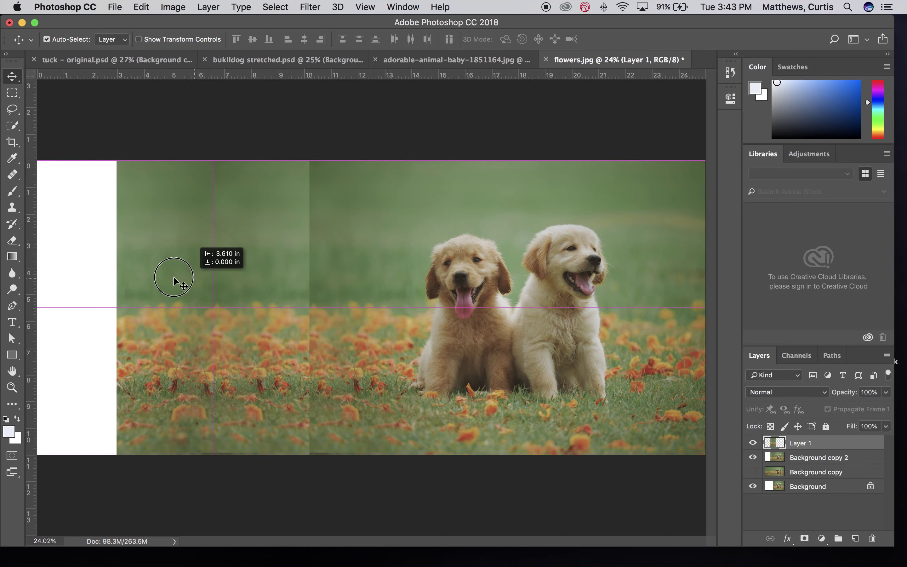
left_click_drag(173, 279, 100, 278)
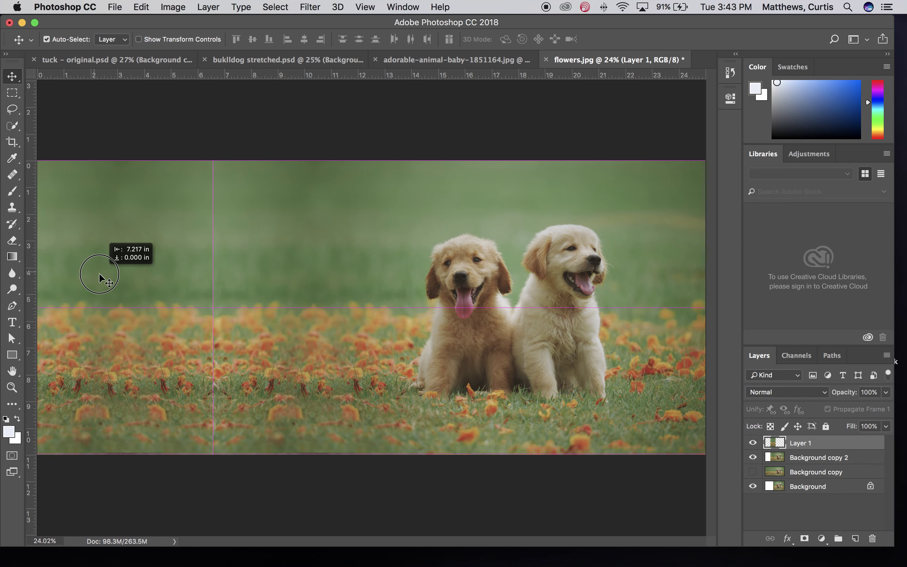
left_click_drag(99, 277, 100, 278)
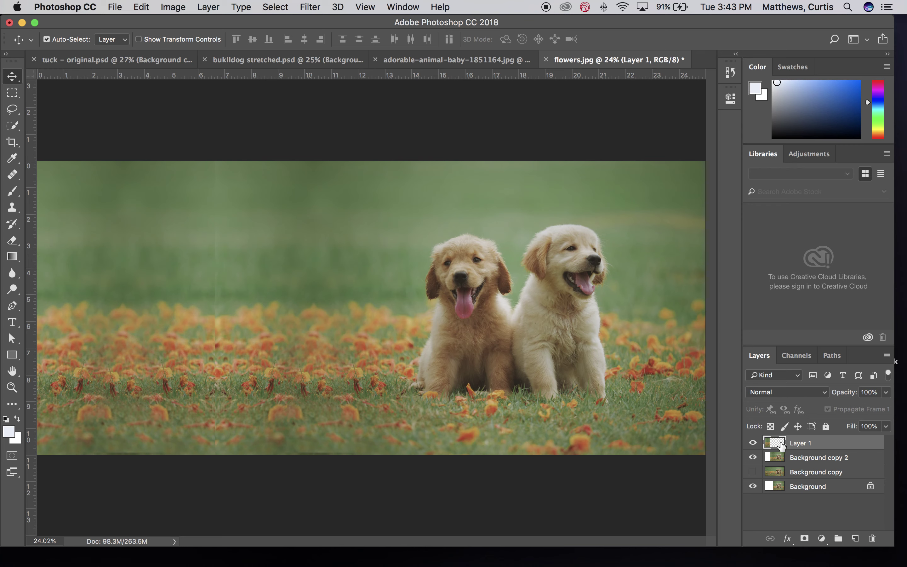
Step: Merge Layer 1 into Background copy 2, compare it against Background copy, and leave it visible
left_click(887, 355)
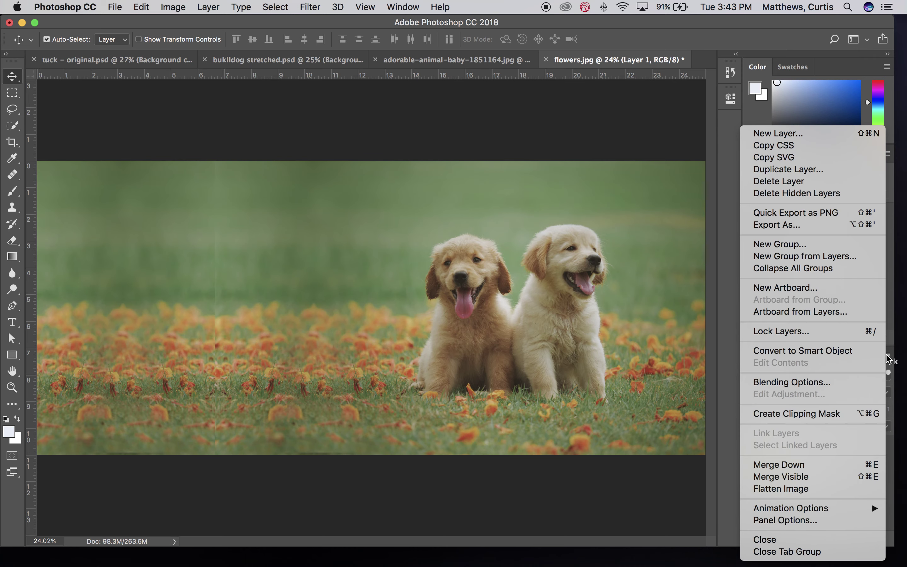
left_click(802, 465)
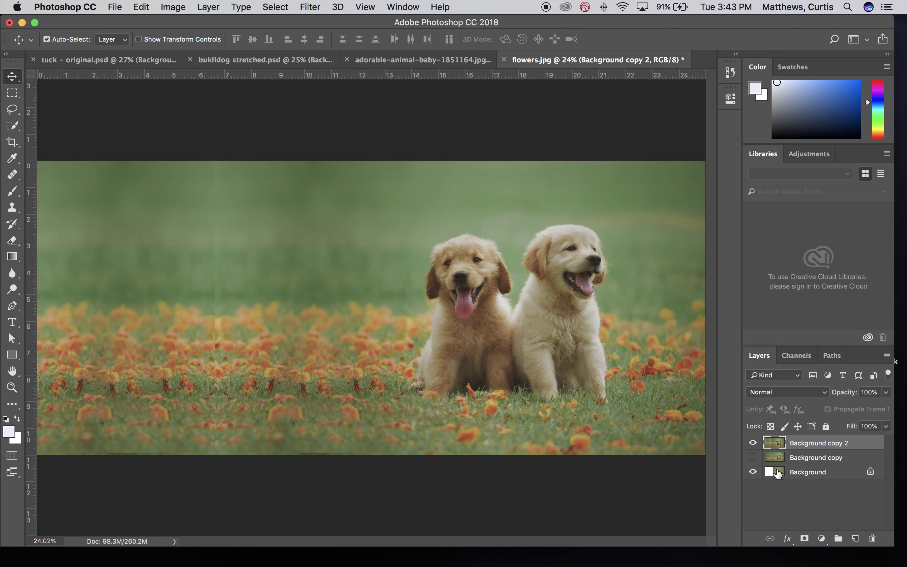
left_click(753, 443)
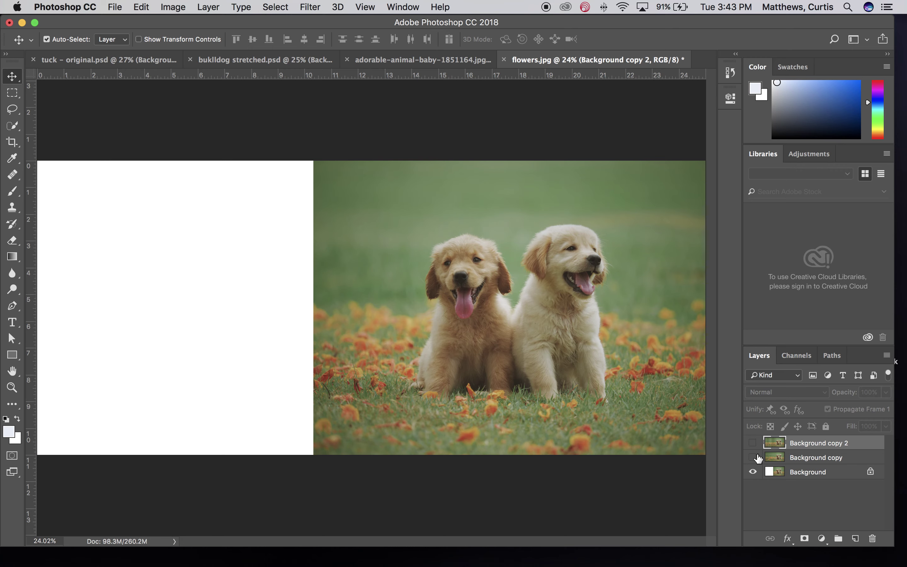
left_click(753, 458)
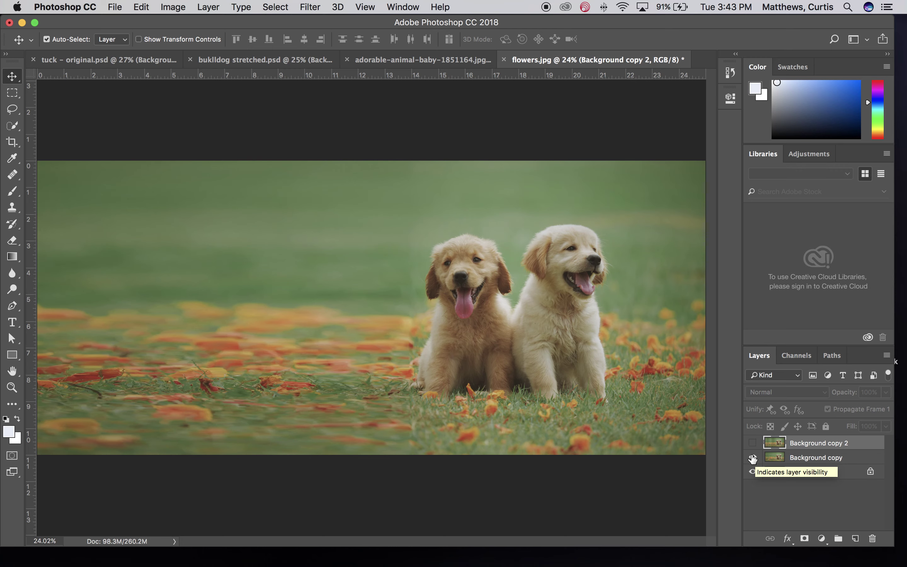
left_click(753, 458)
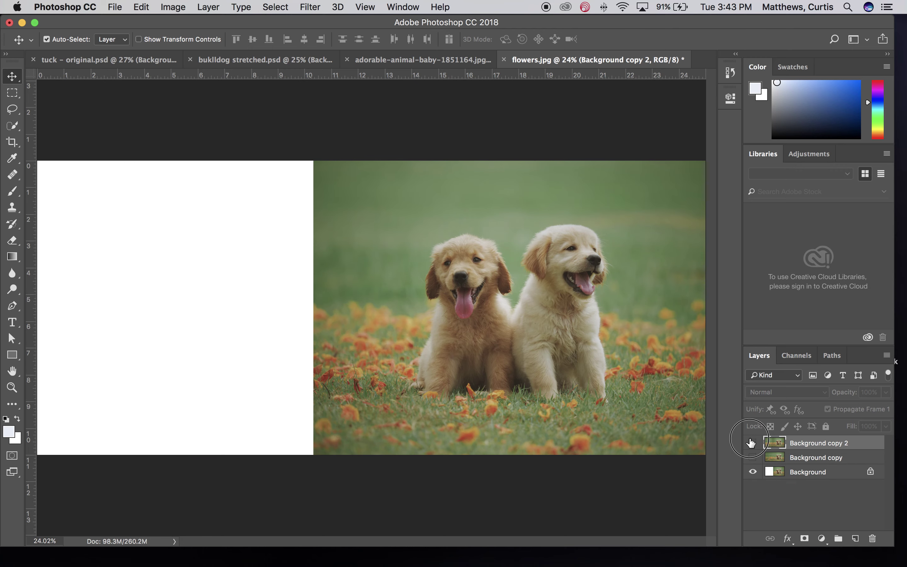
left_click(752, 443)
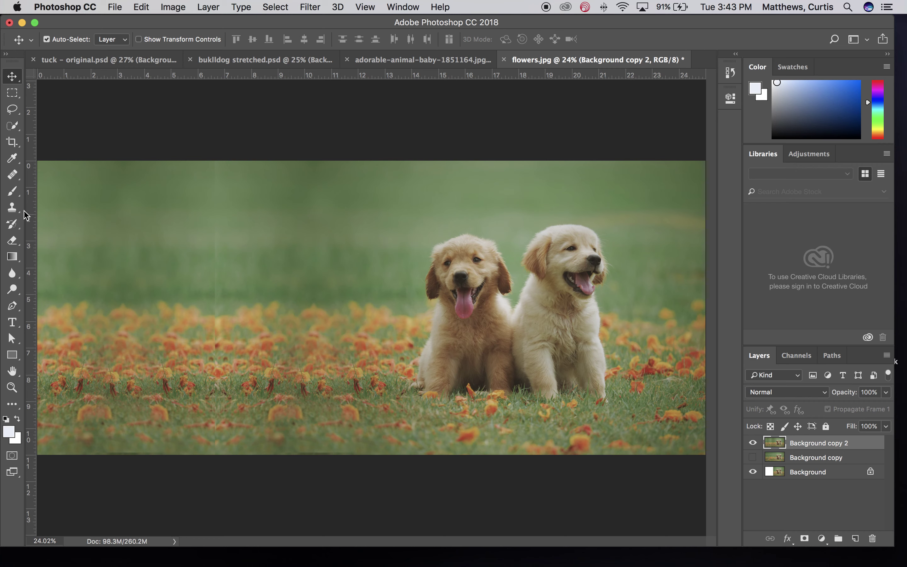
Step: Clone grass from the upper field over the top of the seam
left_click(12, 207)
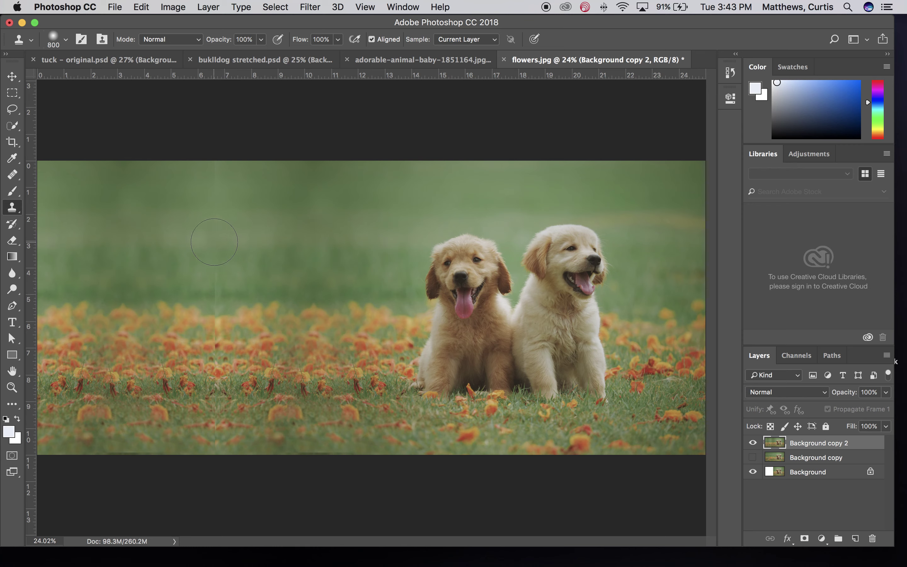
left_click(246, 181, "alt")
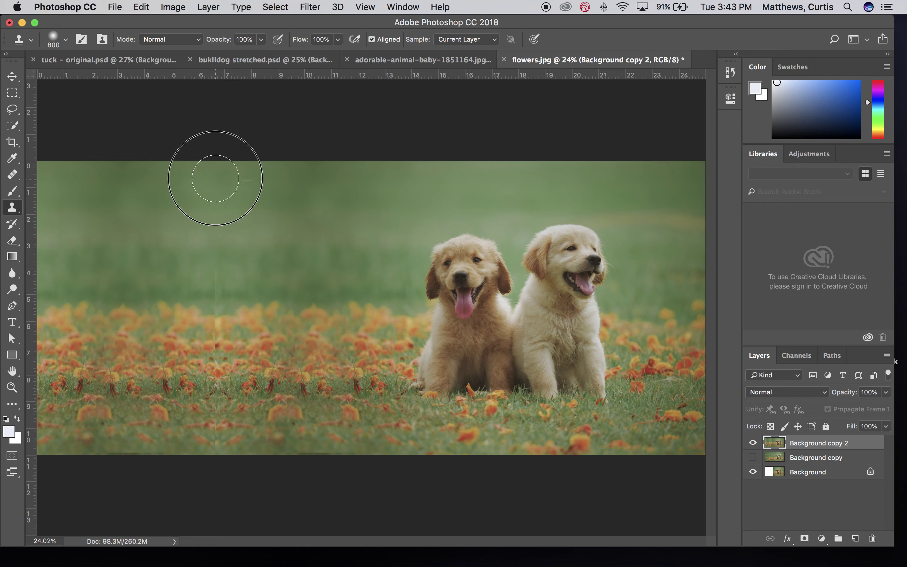
left_click(221, 283)
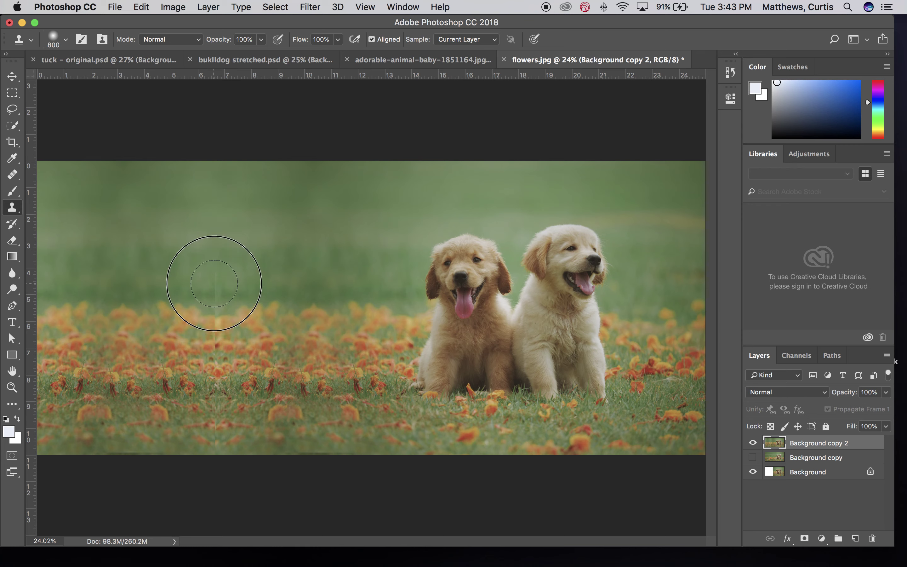
Step: Clone flowers over the lower seam, undoing one bad patch, then hide Background copy 2 to compare
left_click(266, 341, "alt")
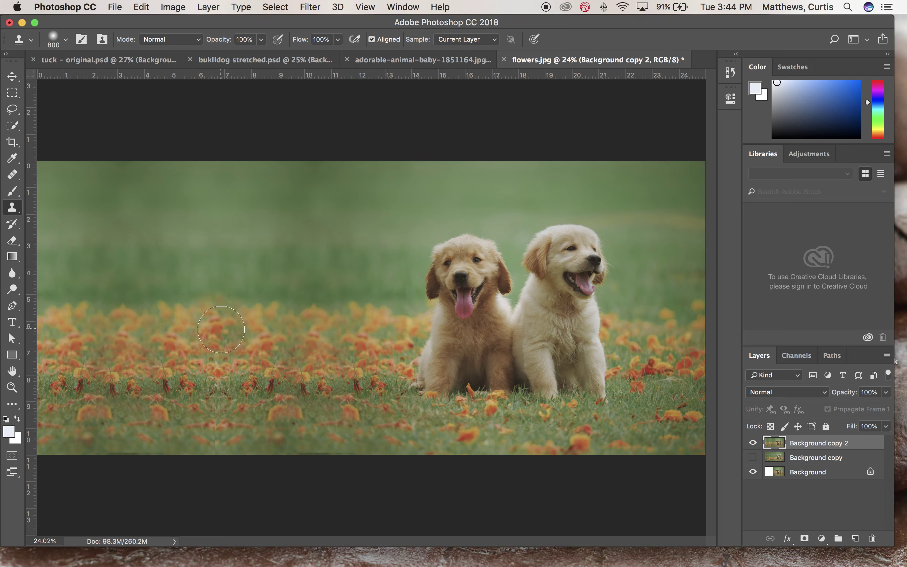
left_click(256, 390, "alt")
left_click_drag(240, 398, 215, 372)
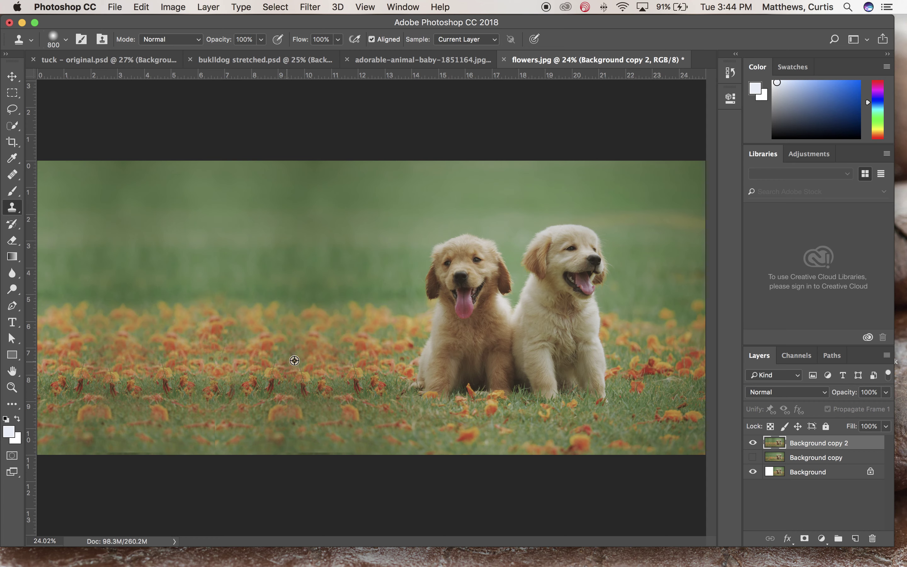
left_click(310, 350, "alt")
mouse_move(240, 397)
left_mouse_down()
mouse_move(215, 420)
mouse_move(217, 435)
mouse_move(186, 411)
mouse_move(189, 398)
mouse_move(213, 384)
left_mouse_up()
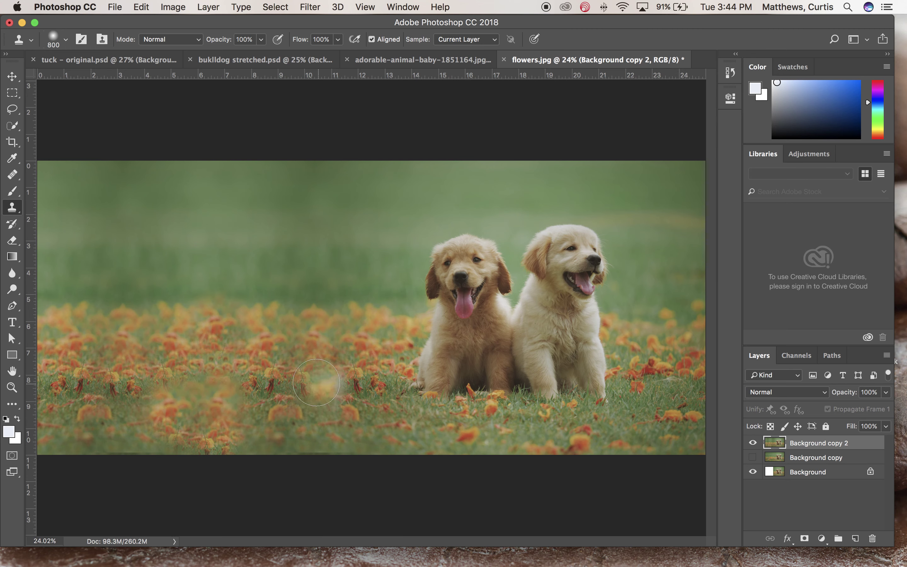
key("super+alt+z")
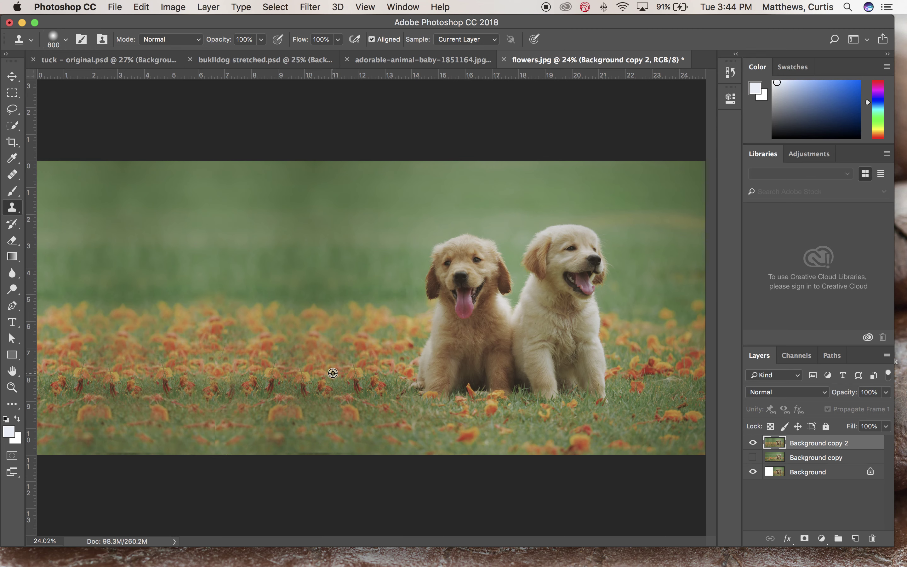
left_click(333, 372, "alt")
mouse_move(223, 423)
left_mouse_down()
mouse_move(219, 465)
mouse_move(212, 422)
left_mouse_up()
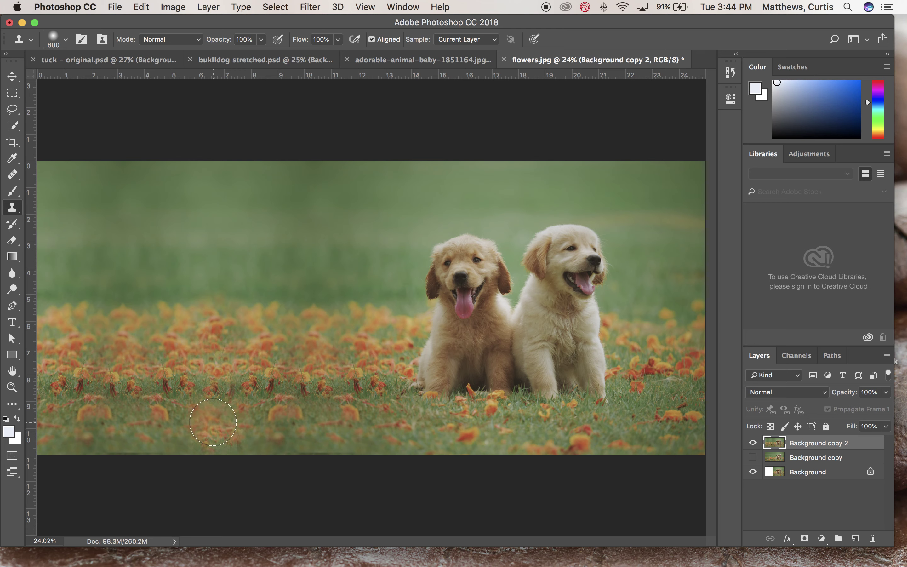
mouse_move(741, 563)
left_click(752, 443)
Step: Show both Background copy layers again, undo a stray stamp, and sample the background green as foreground colour
left_click(753, 458)
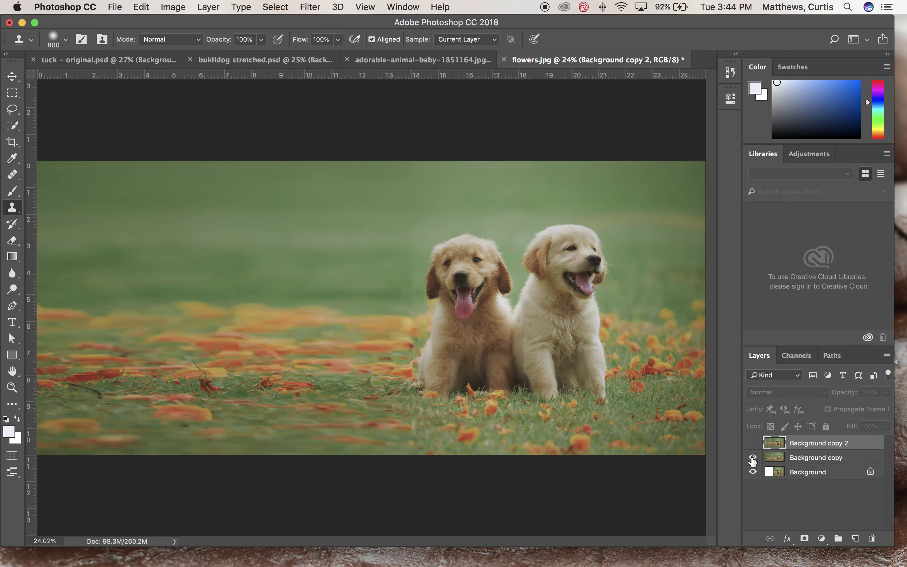
left_click(752, 443)
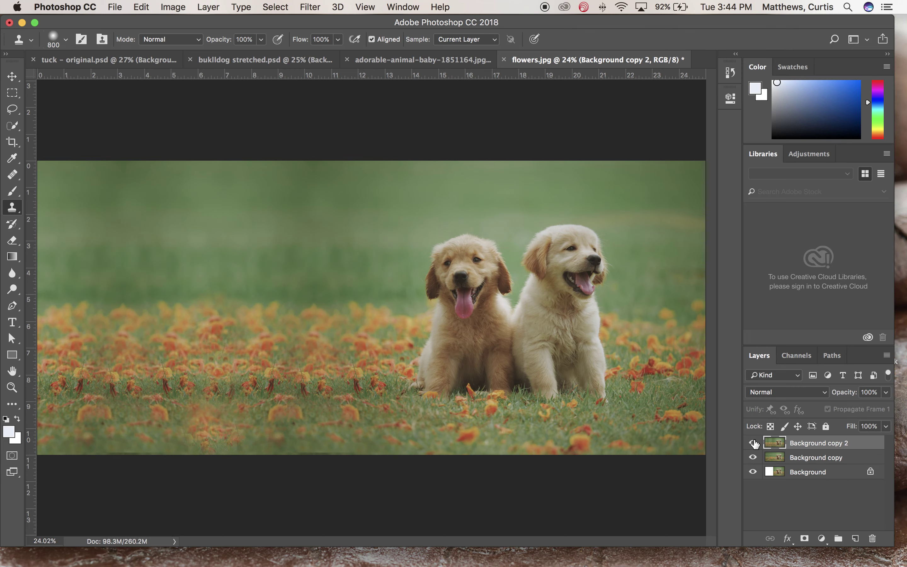
left_click(326, 284)
key("super+z")
left_click(10, 161)
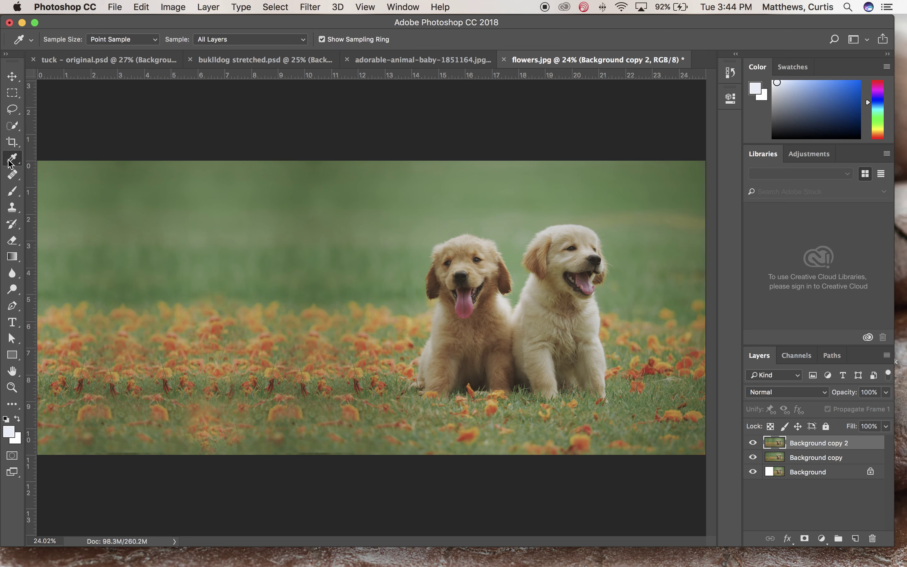
left_click(112, 193)
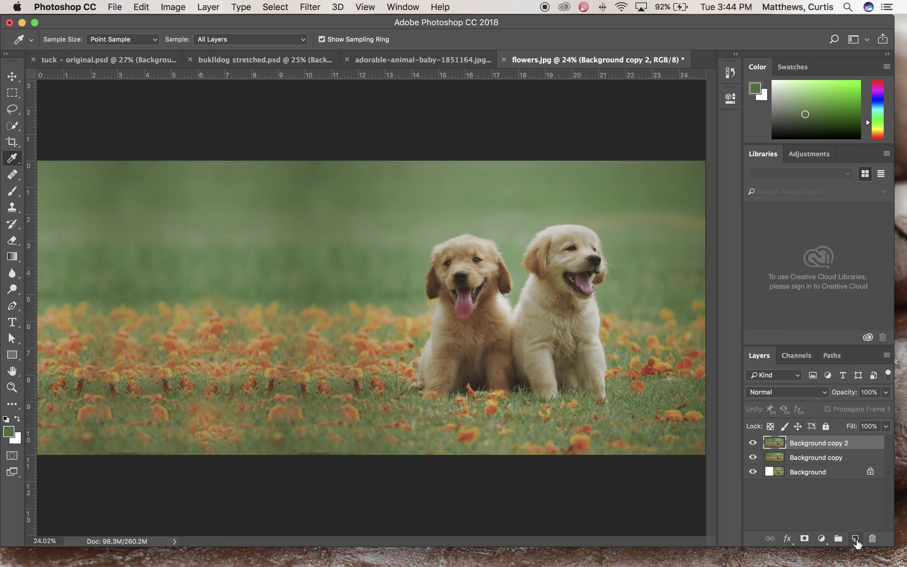
Step: On a new empty layer, paint an 1100 px soft green stroke across the top background
left_click(855, 539)
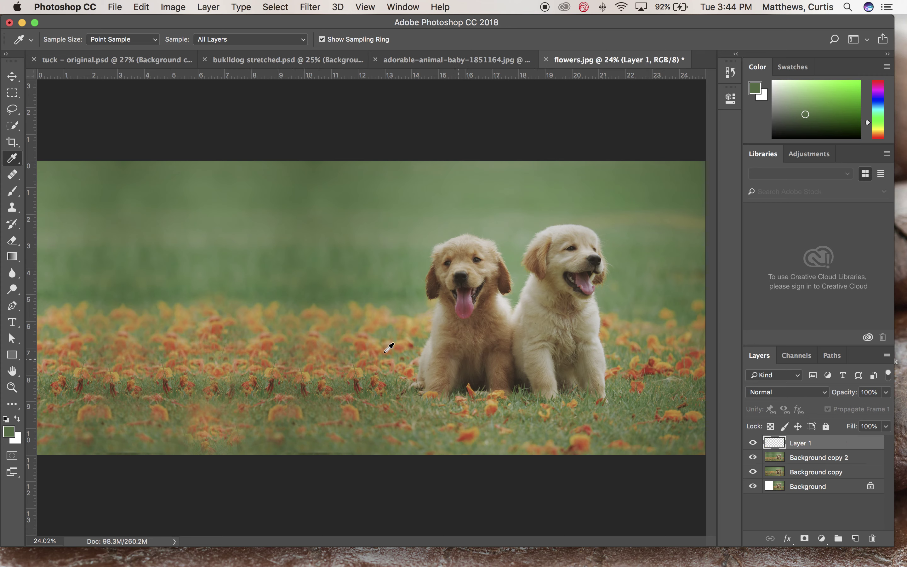
left_click(12, 193)
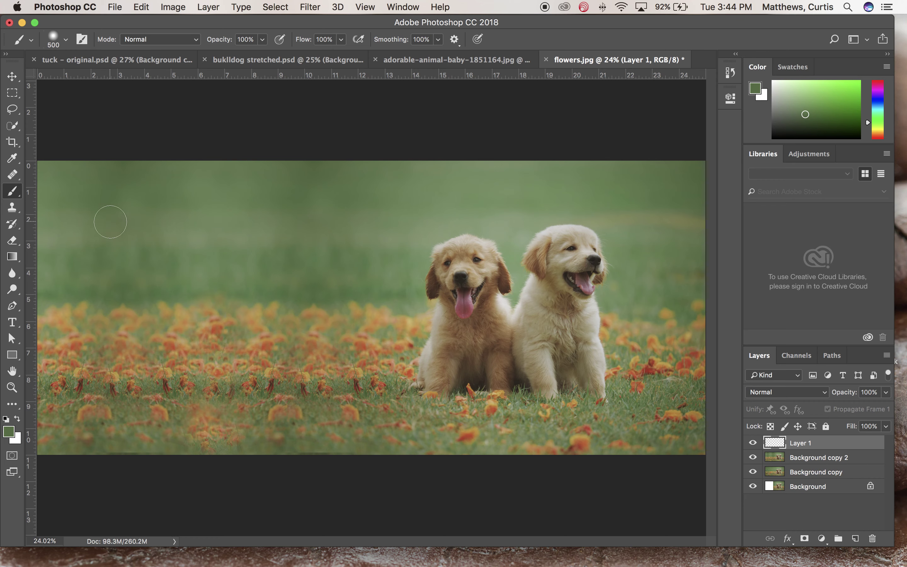
key("bracketright")
key("bracketright")
key("bracketright")
key("bracketright")
key("bracketright")
key("bracketright")
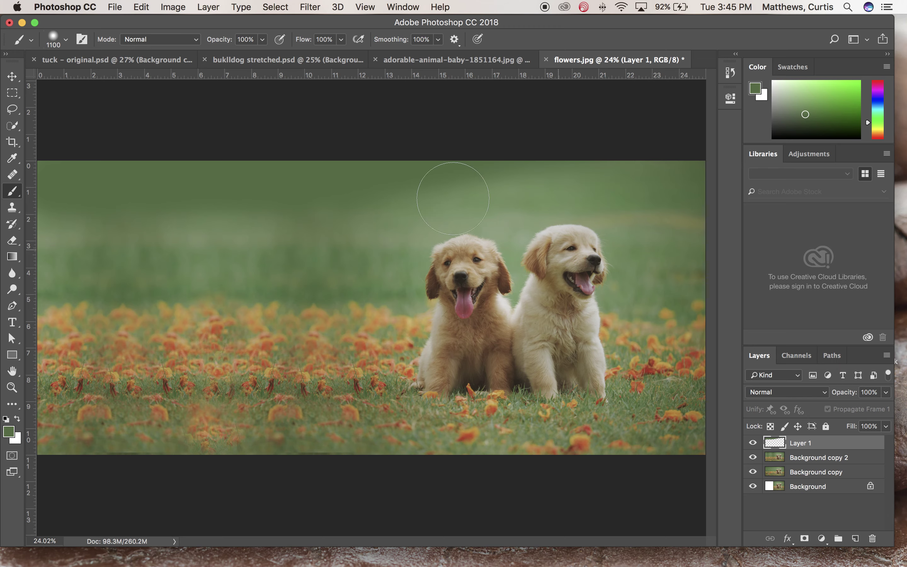
mouse_move(453, 198)
left_mouse_down()
mouse_move(61, 203)
mouse_move(618, 202)
left_mouse_up()
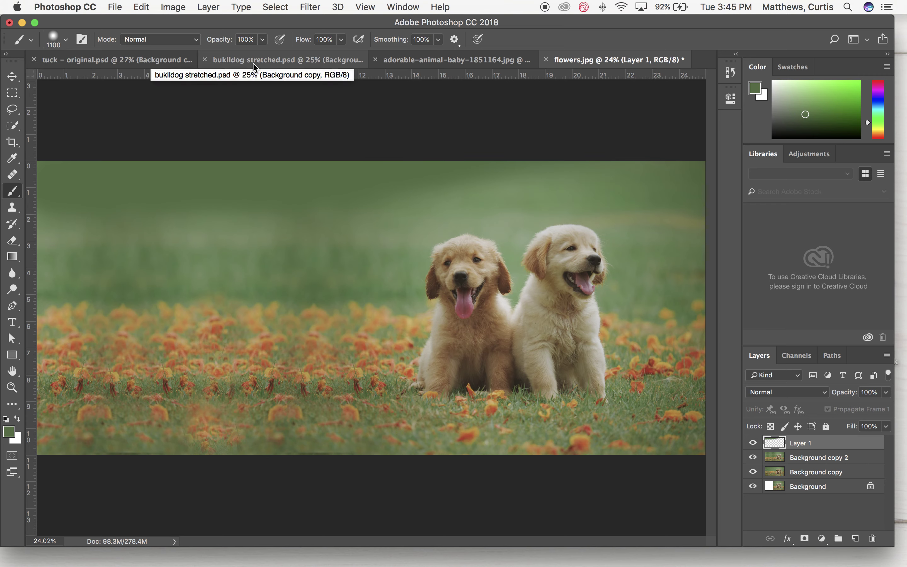
key("super+shift+f")
Step: Fade the green brush stroke's opacity to 39% in the Fade dialog
left_click_drag(216, 219, 557, 206)
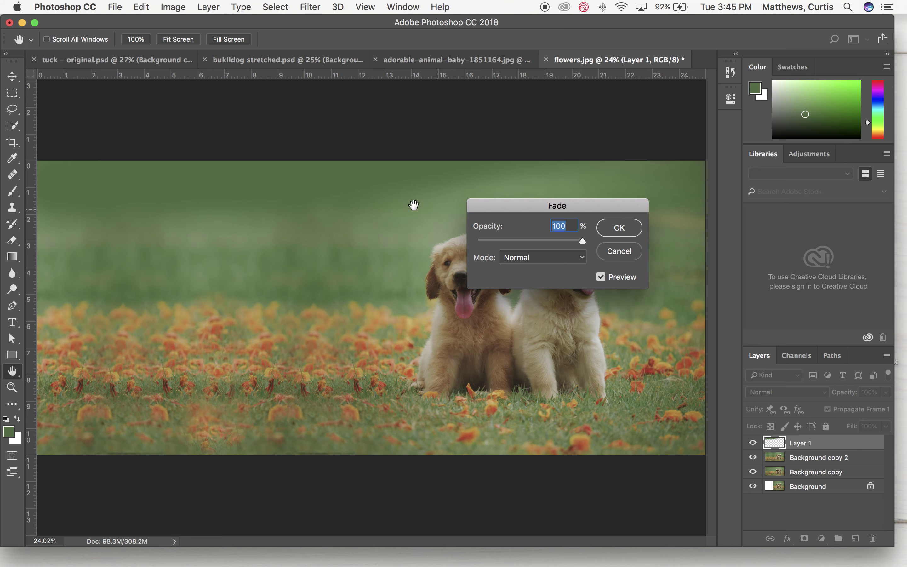
left_click_drag(584, 242, 438, 239)
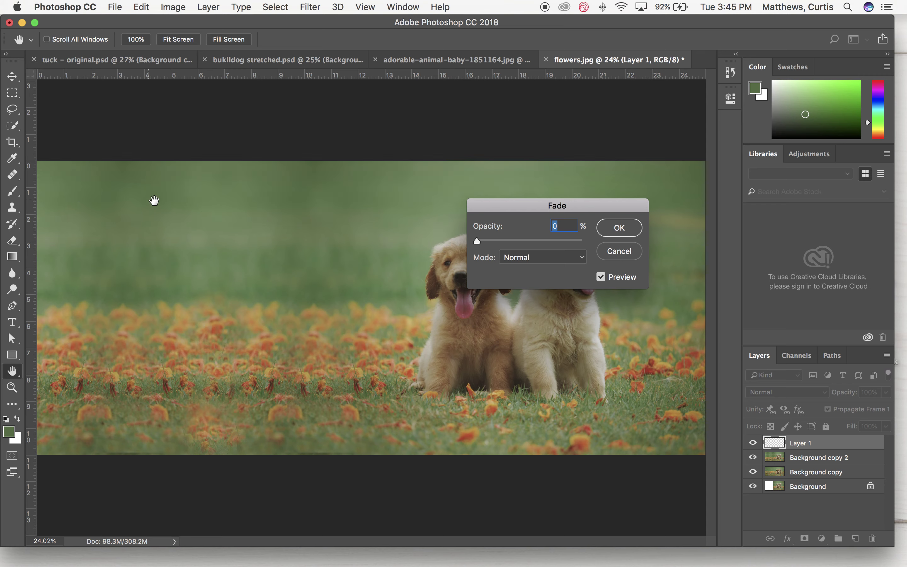
left_click_drag(477, 242, 519, 250)
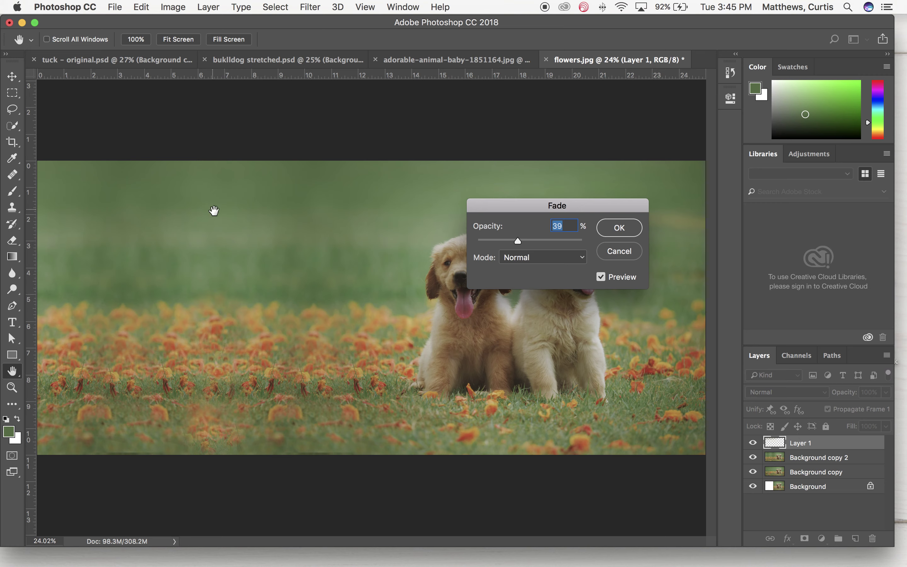
left_click(619, 228)
key("b")
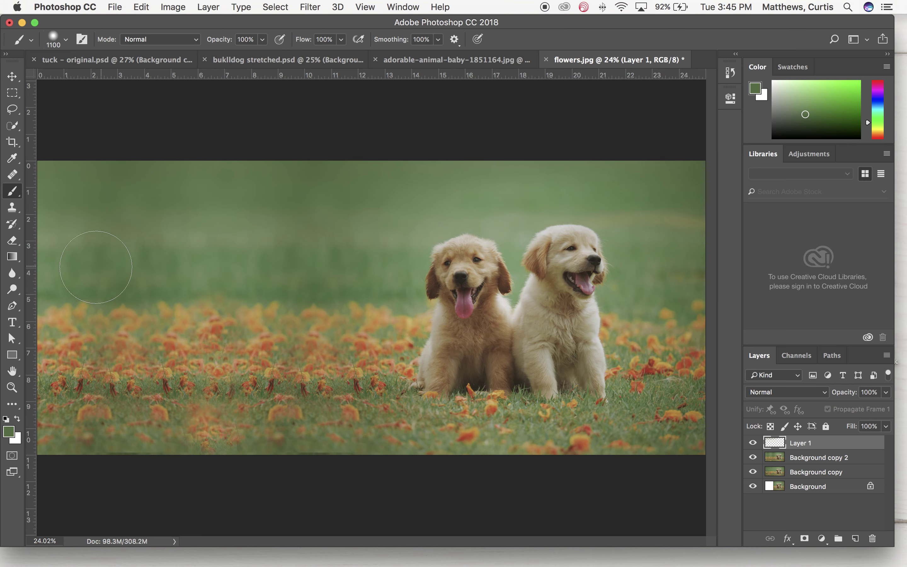
Step: Brush green across the left grass band to the first puppy, then fade it to 40% opacity
mouse_move(51, 267)
left_mouse_down()
mouse_move(232, 261)
mouse_move(332, 274)
mouse_move(379, 266)
mouse_move(324, 244)
mouse_move(96, 231)
left_mouse_up()
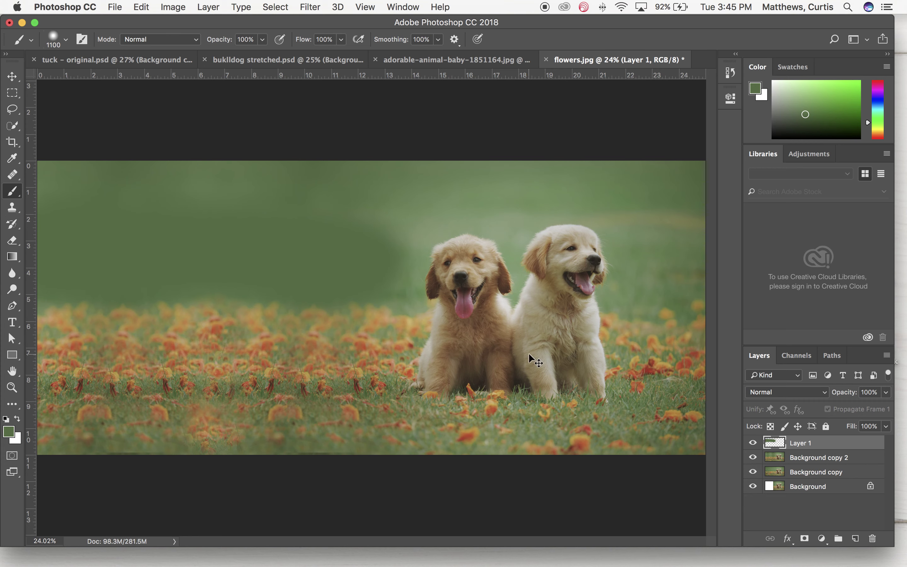
key("super+shift+f")
left_click_drag(580, 244, 520, 250)
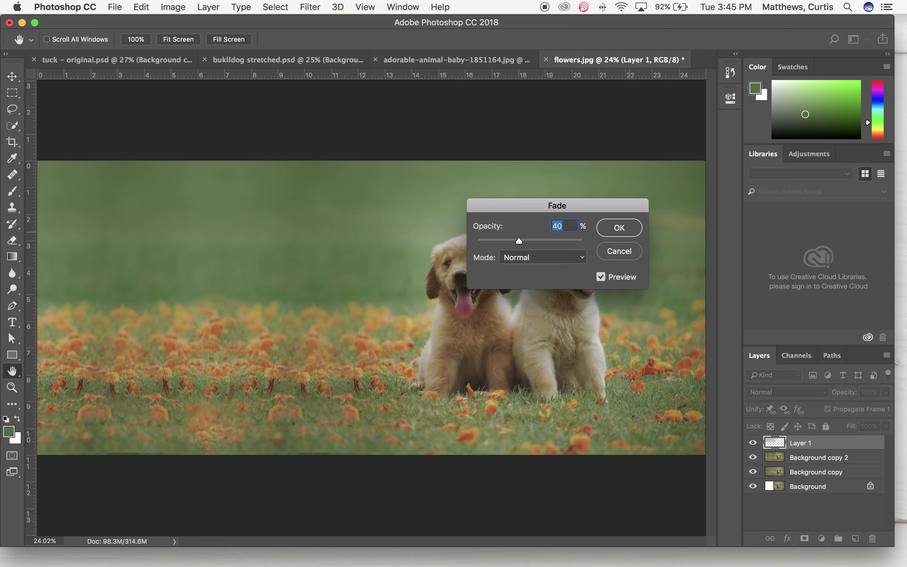
left_click(620, 229)
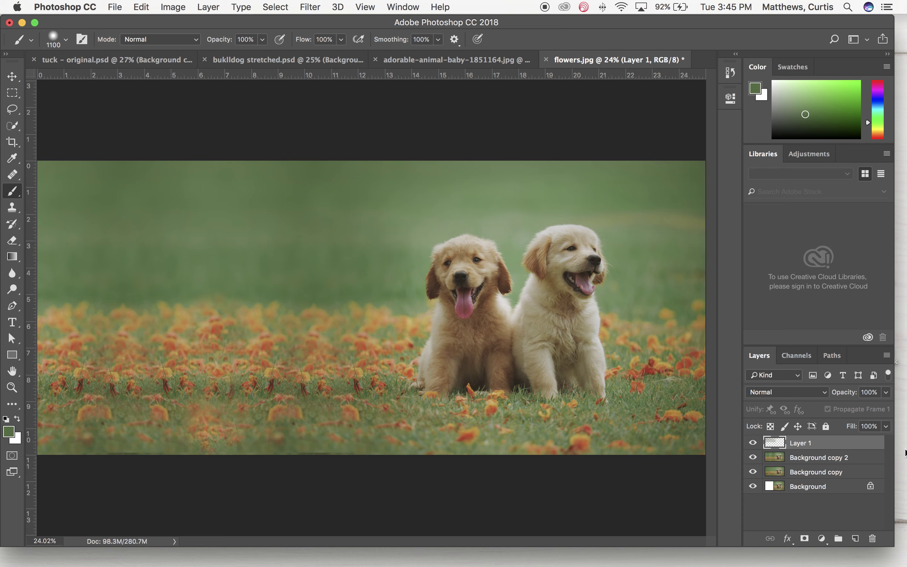